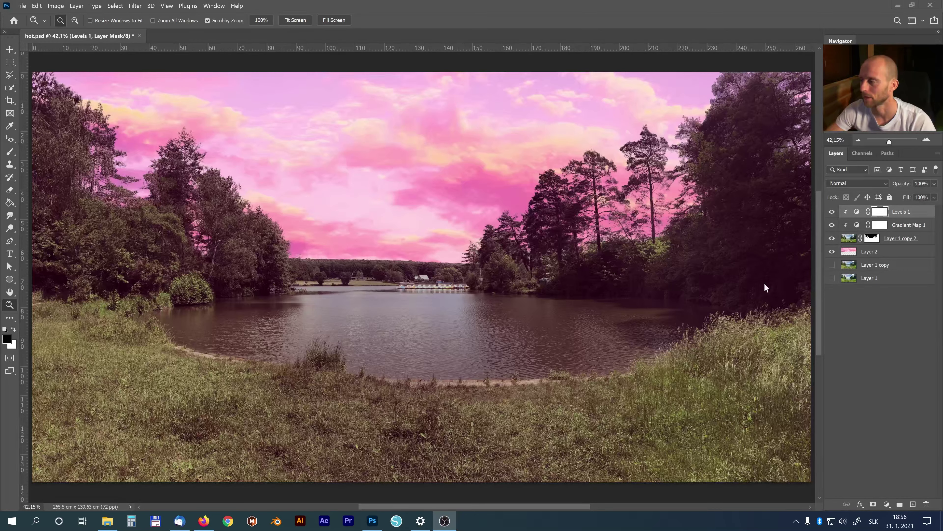
# Compare the pink-sky composite against the original Layer 1, then save and close hot.psd.
pyautogui.keyDown('alt'); pyautogui.click(832, 278); pyautogui.keyUp('alt')
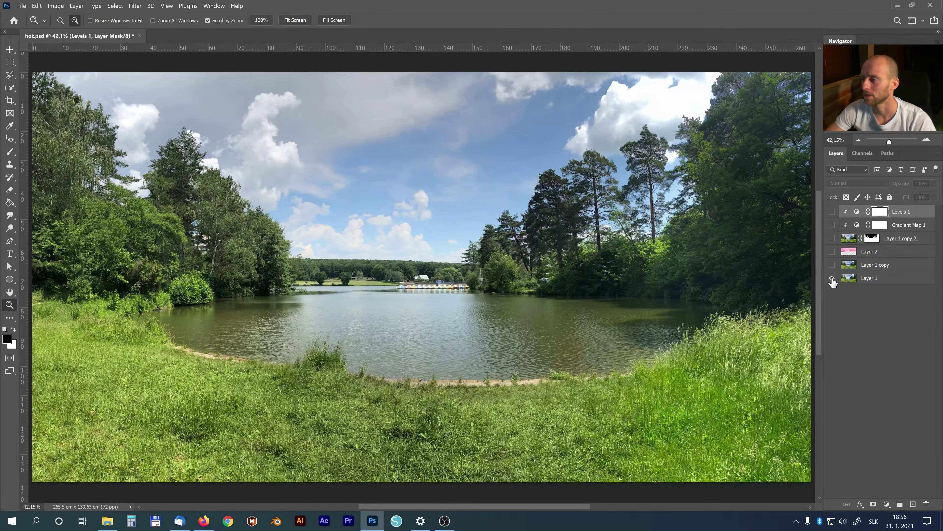
pyautogui.keyDown('alt'); pyautogui.click(832, 278); pyautogui.keyUp('alt')
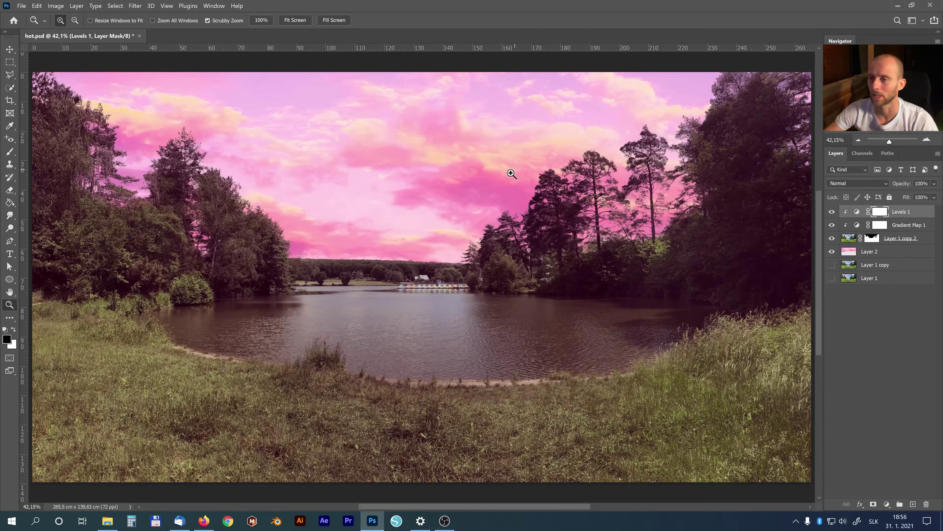
pyautogui.click(139, 36)
pyautogui.click(460, 197)
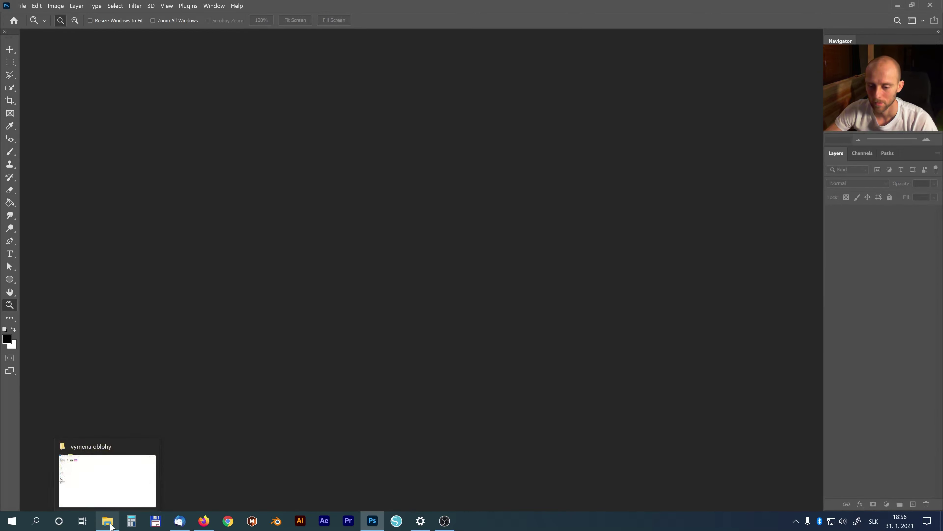
# Drag IMG_0404.HEIC from the vymena oblohy folder into Photoshop to open it.
pyautogui.click(108, 521)
pyautogui.moveTo(165, 79); pyautogui.dragTo(379, 522)
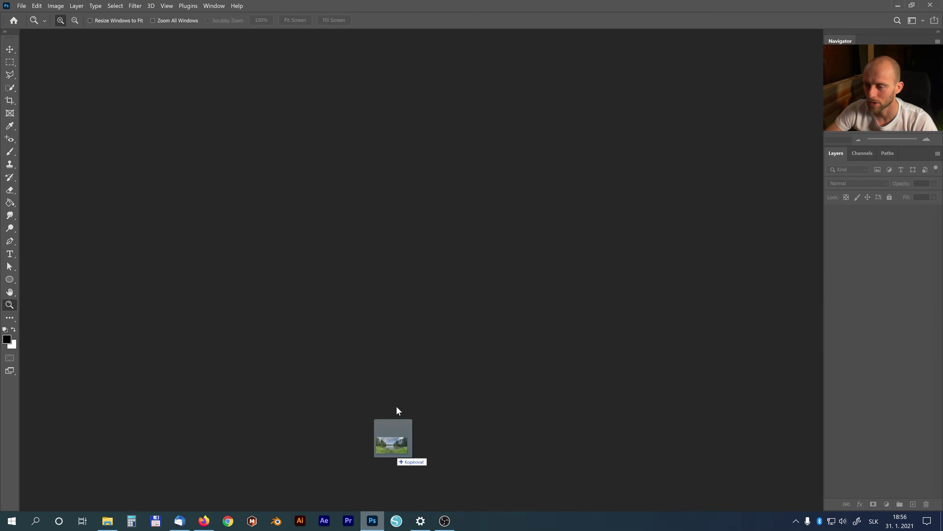
pyautogui.moveTo(377, 527); pyautogui.dragTo(395, 289)
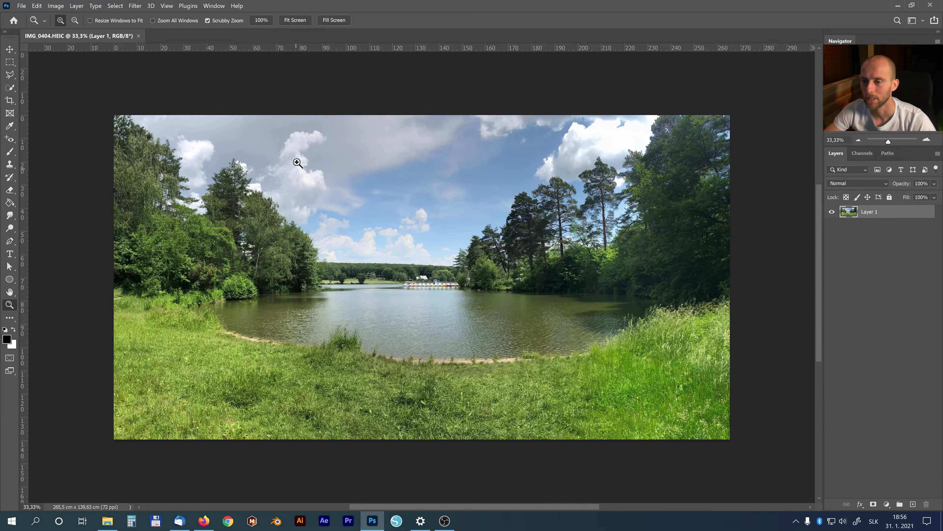
# Select the sky with the Quick Selection tool, shrinking the brush from 164 to 86.
pyautogui.press('w')
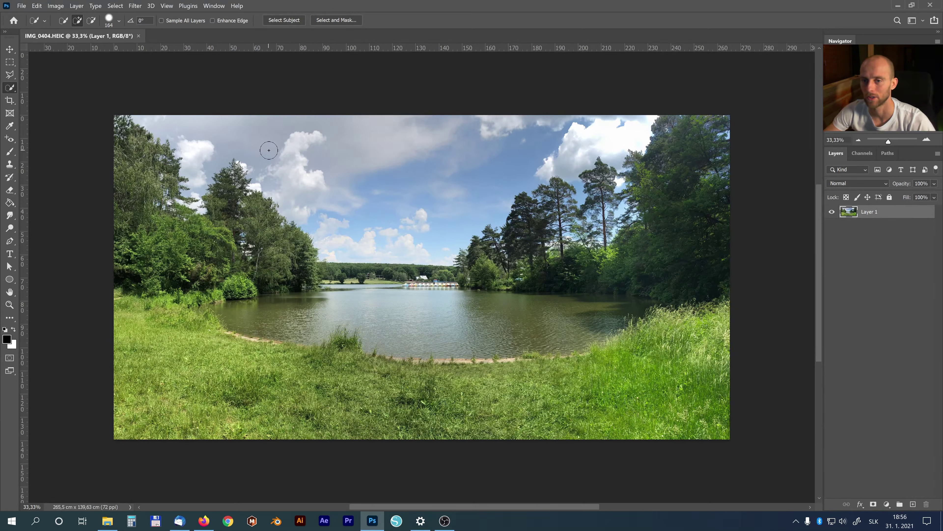
pyautogui.rightClick(11, 87)
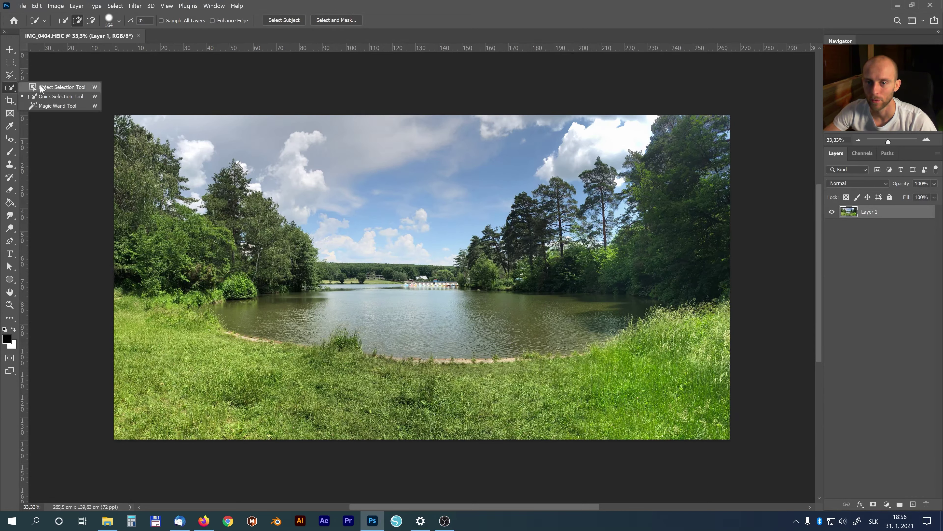
pyautogui.click(56, 94)
pyautogui.moveTo(202, 140); pyautogui.dragTo(628, 131)
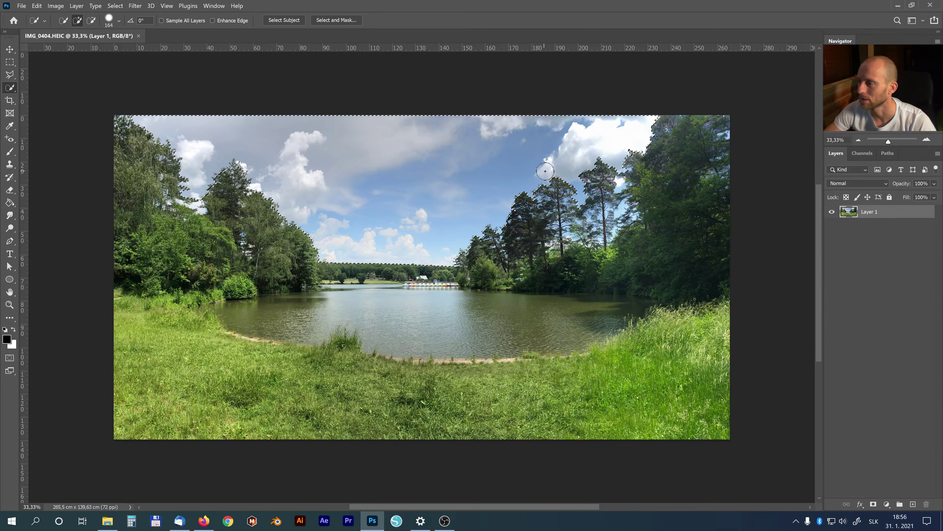
pyautogui.moveTo(542, 171); pyautogui.dragTo(535, 171)
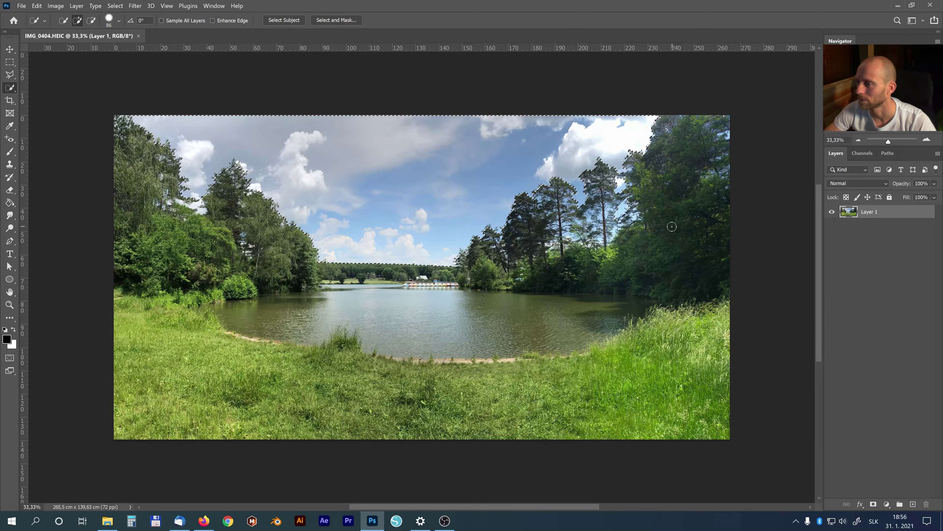
# Invert the selection to the landscape and send it to Select and Mask.
pyautogui.rightClick(408, 153)
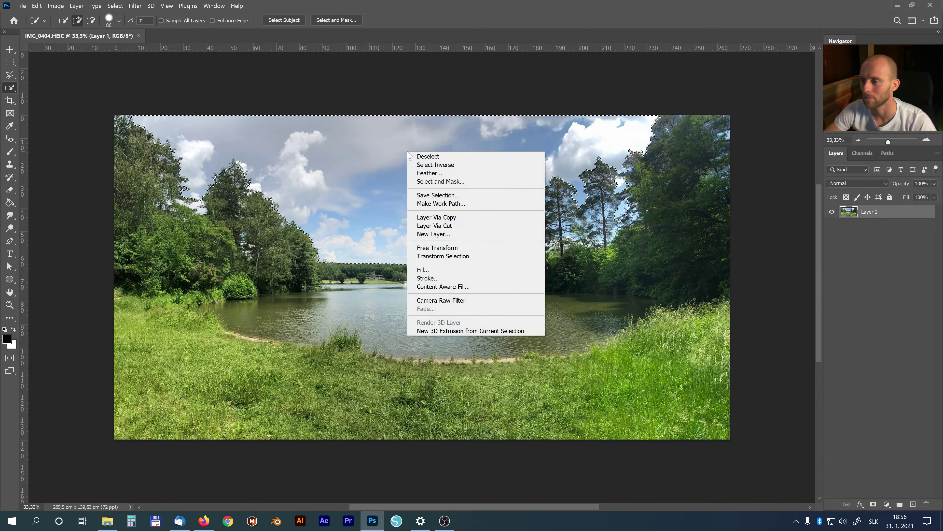
pyautogui.click(447, 165)
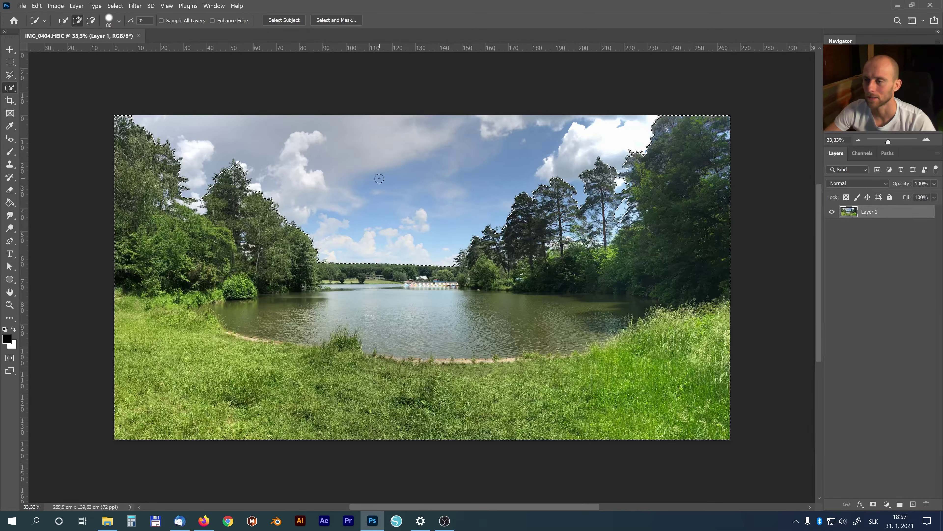
pyautogui.click(335, 21)
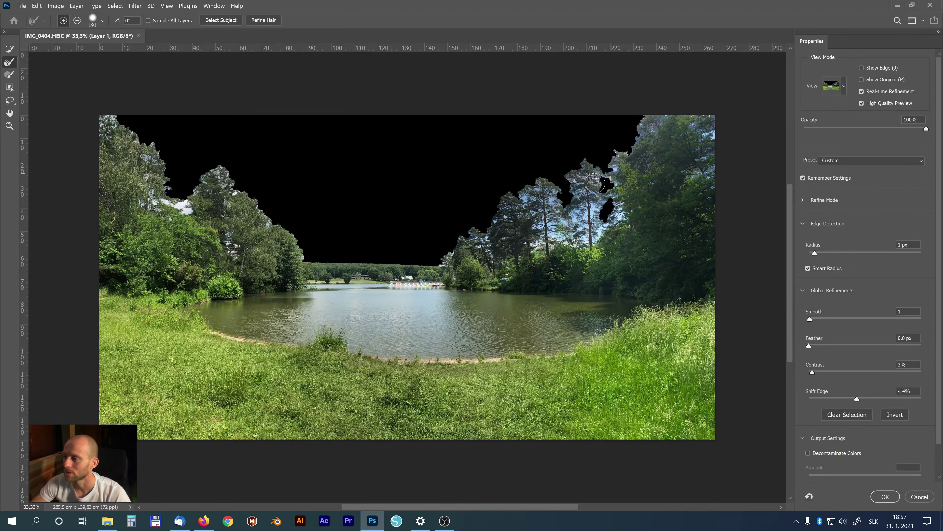
# Brush the right tree line, tall pine and pine tops to remove sky gaps from the mask.
pyautogui.moveTo(564, 186); pyautogui.dragTo(572, 202)
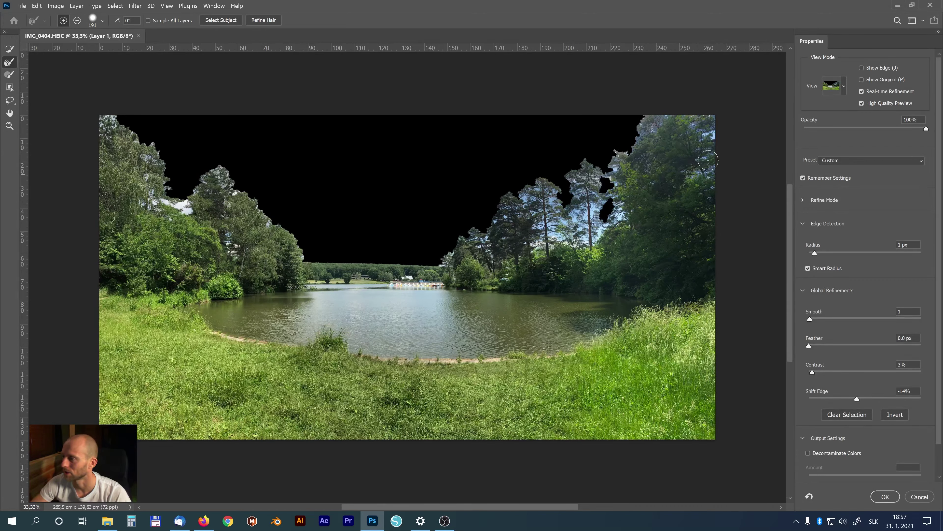
pyautogui.moveTo(709, 160)
pyautogui.mouseDown()
pyautogui.moveTo(715, 166)
pyautogui.moveTo(713, 129)
pyautogui.moveTo(685, 119)
pyautogui.moveTo(627, 149)
pyautogui.moveTo(607, 170)
pyautogui.moveTo(618, 215)
pyautogui.moveTo(598, 246)
pyautogui.mouseUp()
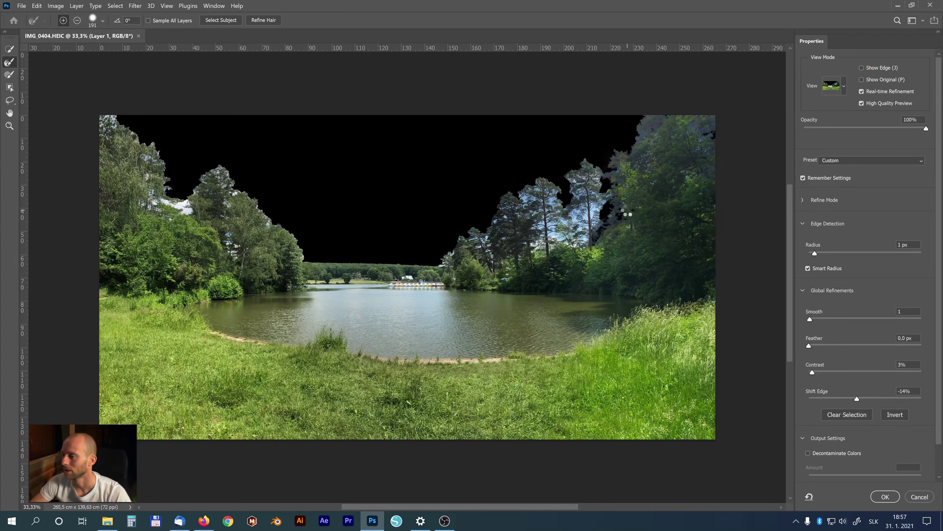
pyautogui.moveTo(613, 215)
pyautogui.mouseDown()
pyautogui.moveTo(600, 219)
pyautogui.moveTo(590, 152)
pyautogui.moveTo(603, 194)
pyautogui.moveTo(598, 160)
pyautogui.moveTo(582, 191)
pyautogui.moveTo(585, 236)
pyautogui.moveTo(571, 240)
pyautogui.moveTo(551, 178)
pyautogui.moveTo(554, 201)
pyautogui.moveTo(564, 190)
pyautogui.moveTo(574, 208)
pyautogui.mouseUp()
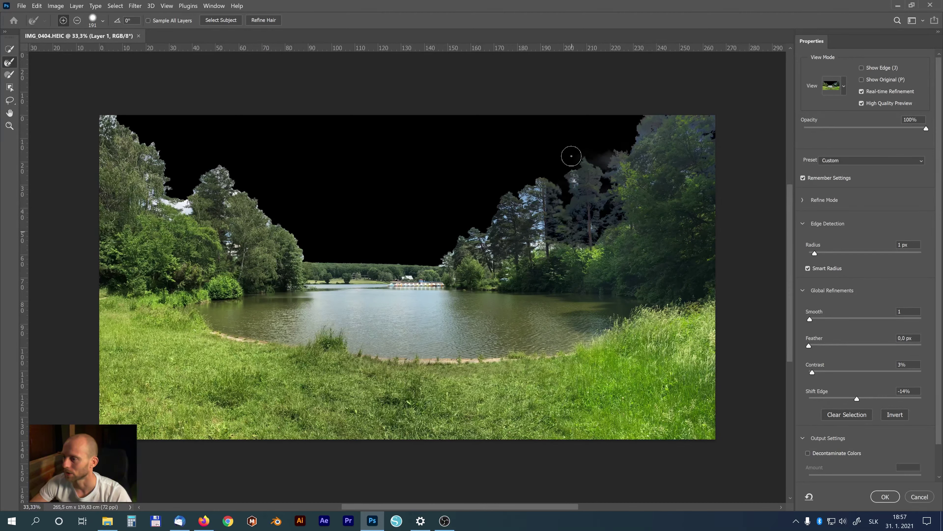
pyautogui.moveTo(570, 152)
pyautogui.mouseDown()
pyautogui.moveTo(545, 172)
pyautogui.moveTo(533, 245)
pyautogui.mouseUp()
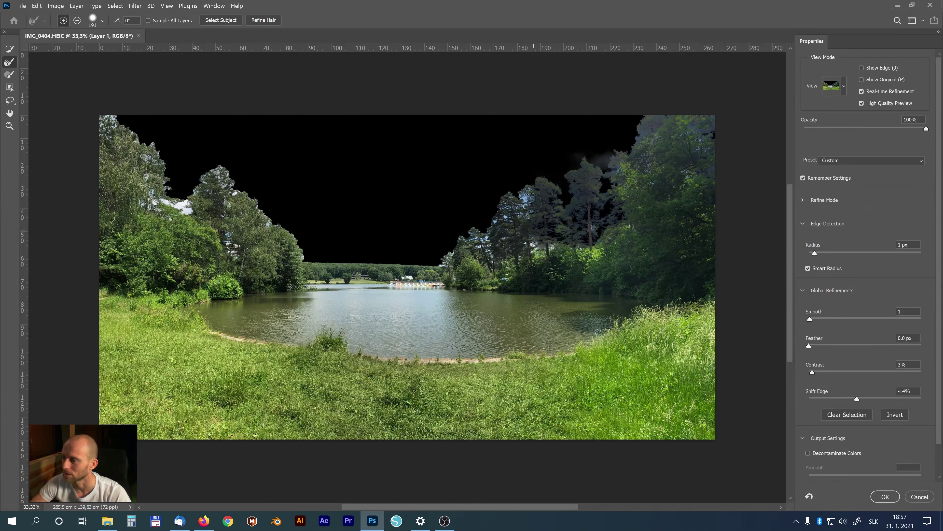
pyautogui.moveTo(532, 203)
pyautogui.mouseDown()
pyautogui.moveTo(526, 186)
pyautogui.moveTo(506, 196)
pyautogui.moveTo(438, 261)
pyautogui.moveTo(461, 242)
pyautogui.mouseUp()
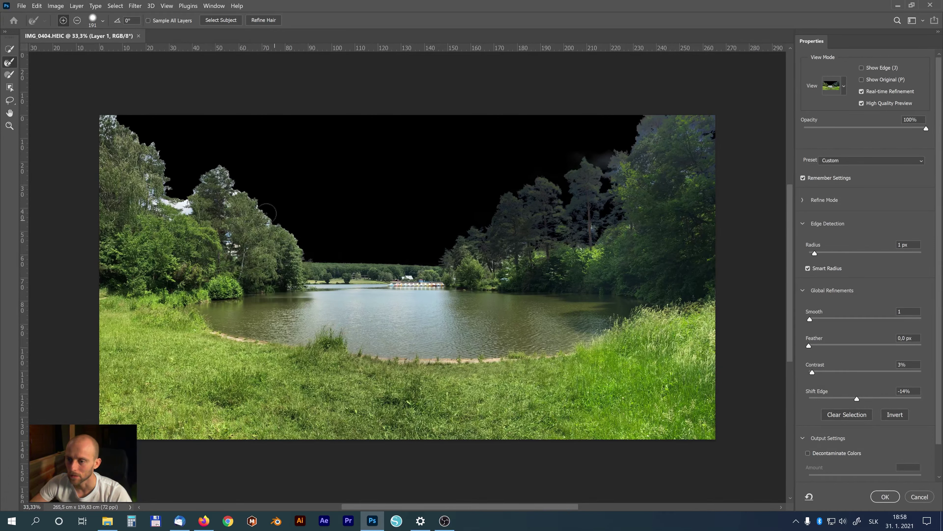
# Brush the left tree line, top-left treetops and upper-right treeline to clear leftover sky.
pyautogui.moveTo(265, 213)
pyautogui.mouseDown()
pyautogui.moveTo(217, 161)
pyautogui.moveTo(194, 185)
pyautogui.moveTo(139, 203)
pyautogui.moveTo(193, 215)
pyautogui.moveTo(108, 118)
pyautogui.moveTo(146, 169)
pyautogui.mouseUp()
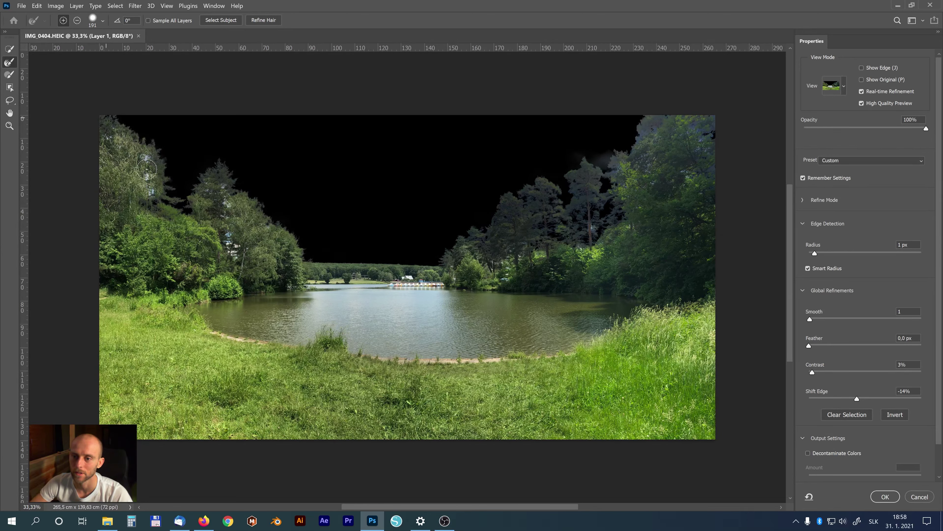
pyautogui.moveTo(150, 196); pyautogui.dragTo(112, 132)
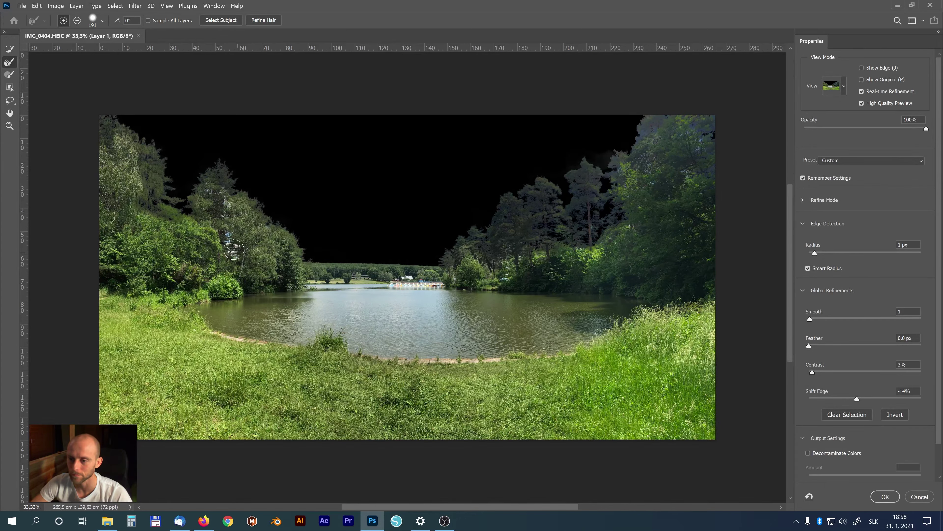
pyautogui.moveTo(234, 250); pyautogui.dragTo(206, 179)
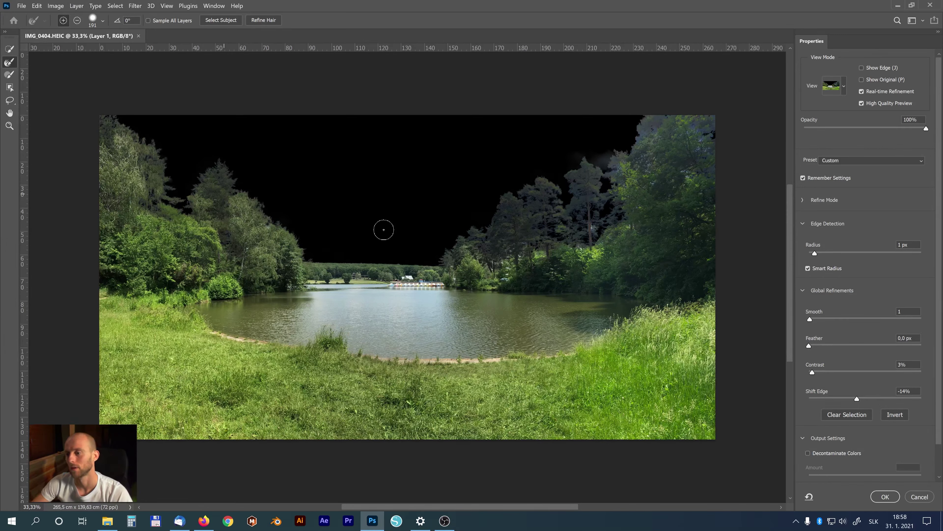
pyautogui.moveTo(293, 223); pyautogui.dragTo(287, 222)
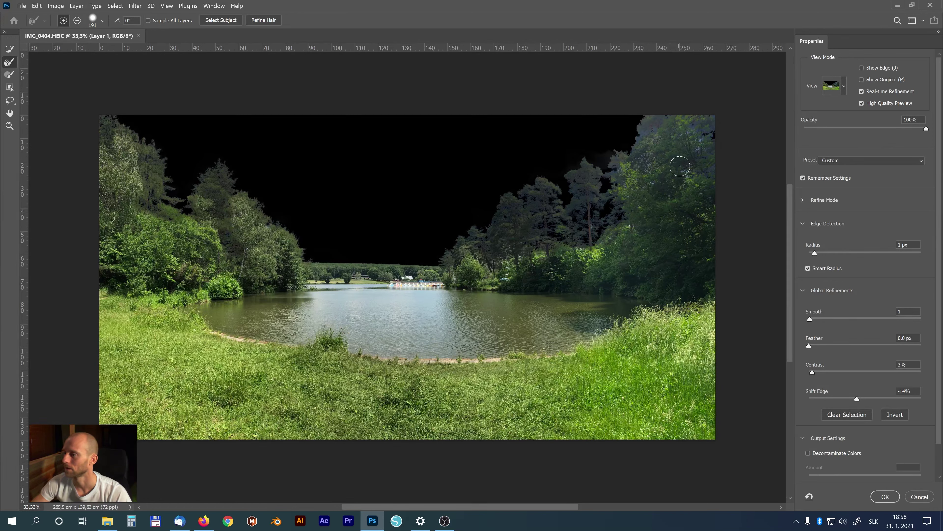
pyautogui.moveTo(518, 240); pyautogui.dragTo(704, 145)
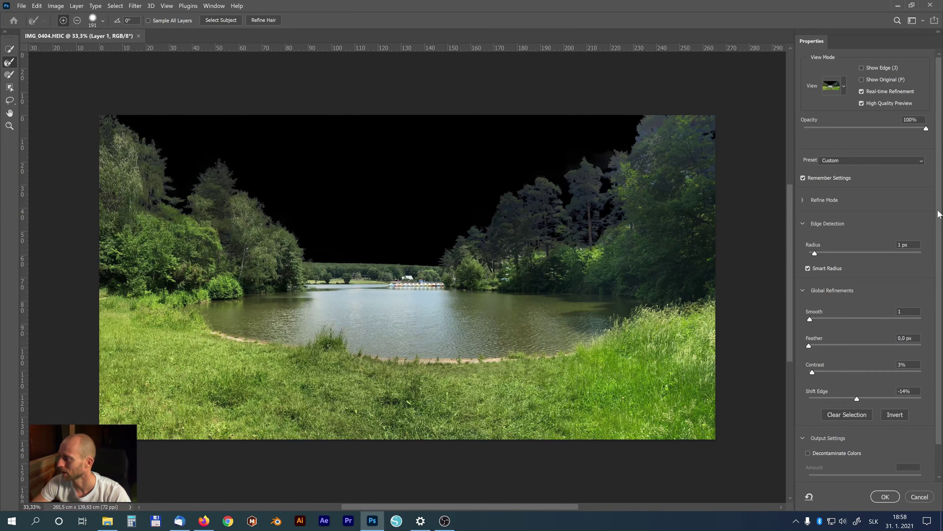
# Set edge Contrast to 1 and output the selection as a New Layer with Layer Mask.
pyautogui.moveTo(939, 214); pyautogui.dragTo(941, 286)
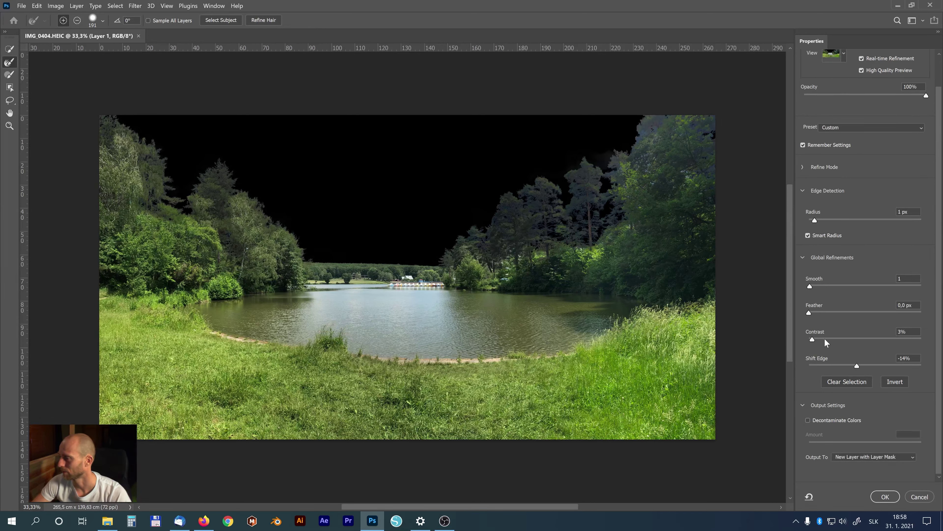
pyautogui.write('1')
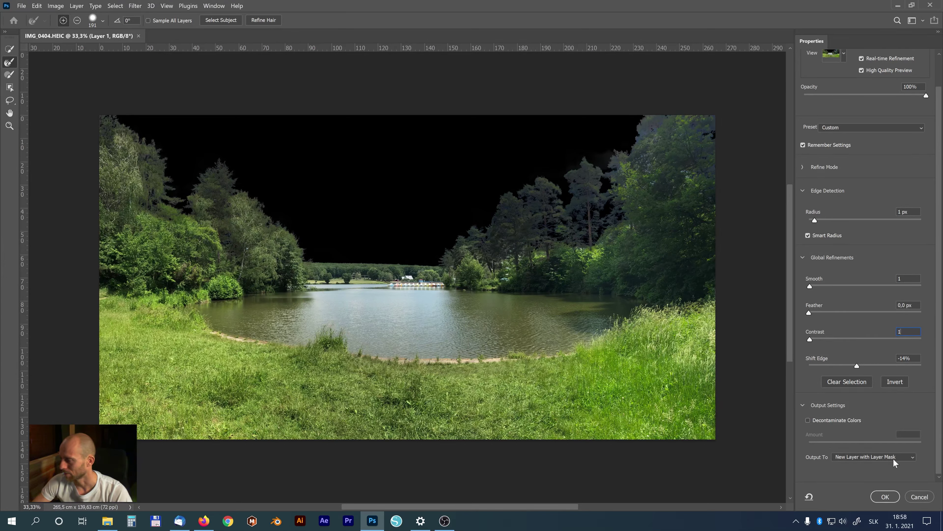
pyautogui.click(885, 497)
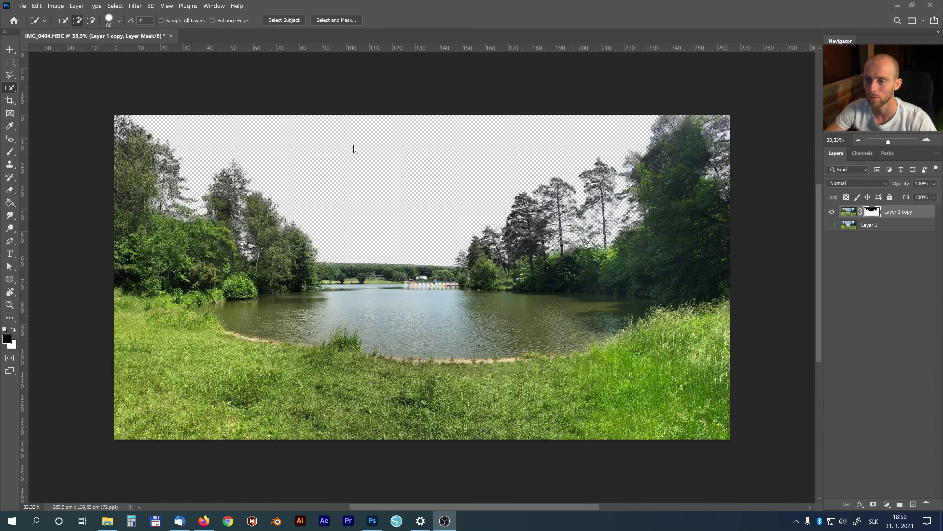
# Place sky.jpg into the document and move its layer below Layer 1 copy.
pyautogui.click(108, 520)
pyautogui.moveTo(218, 76)
pyautogui.mouseDown()
pyautogui.moveTo(342, 272)
pyautogui.moveTo(405, 224)
pyautogui.mouseUp()
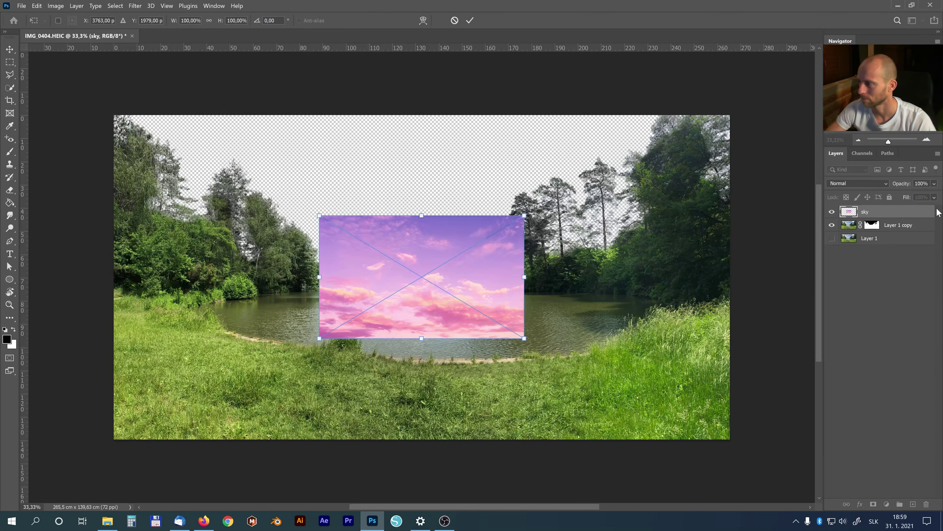
pyautogui.press('Return')
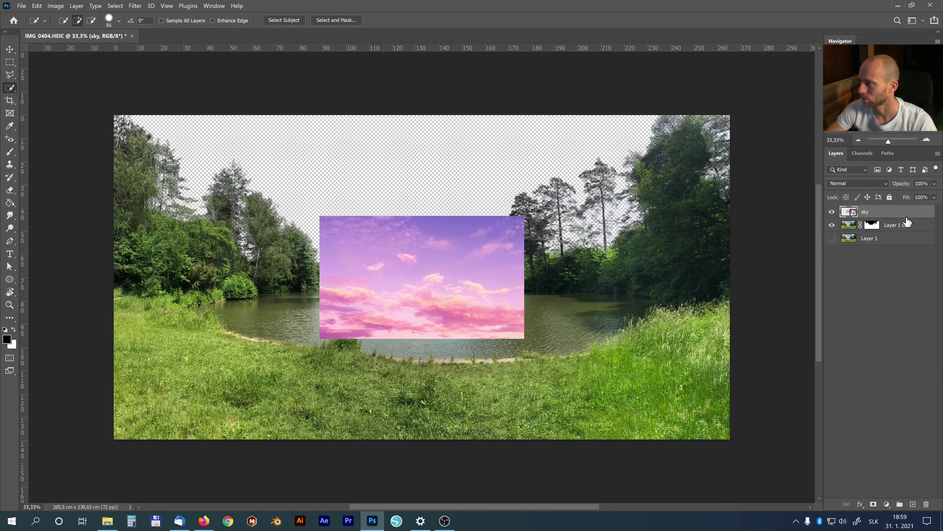
pyautogui.moveTo(912, 219); pyautogui.dragTo(912, 231)
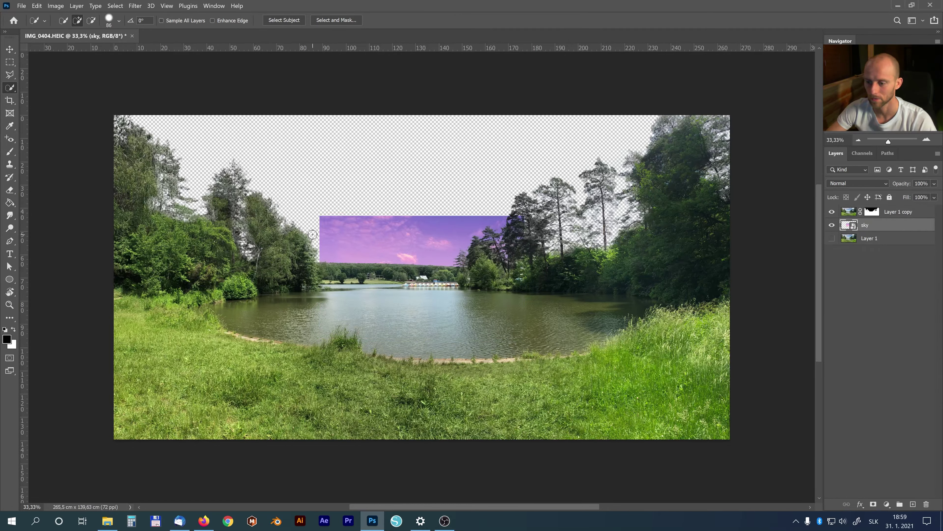
# Scale the pink sky up to about 303% so it covers the whole image.
pyautogui.press('v')
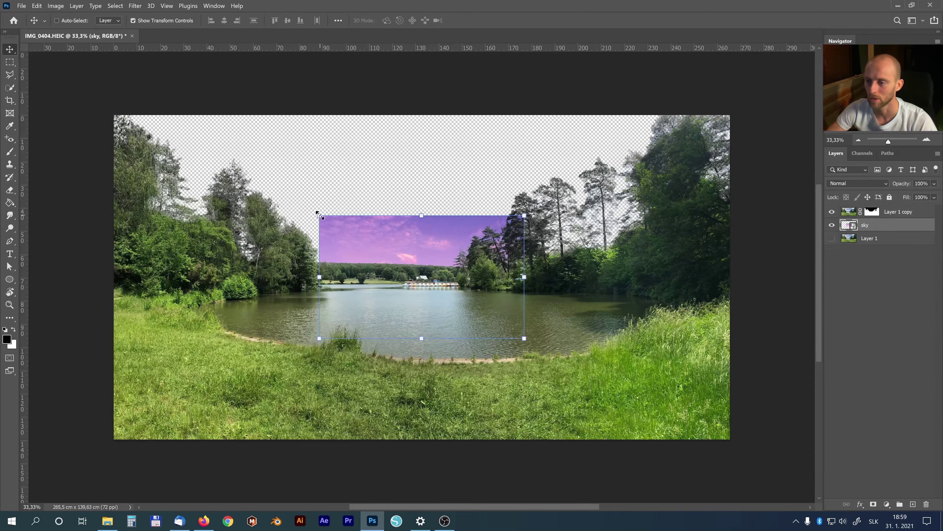
pyautogui.moveTo(318, 214); pyautogui.dragTo(119, 73)
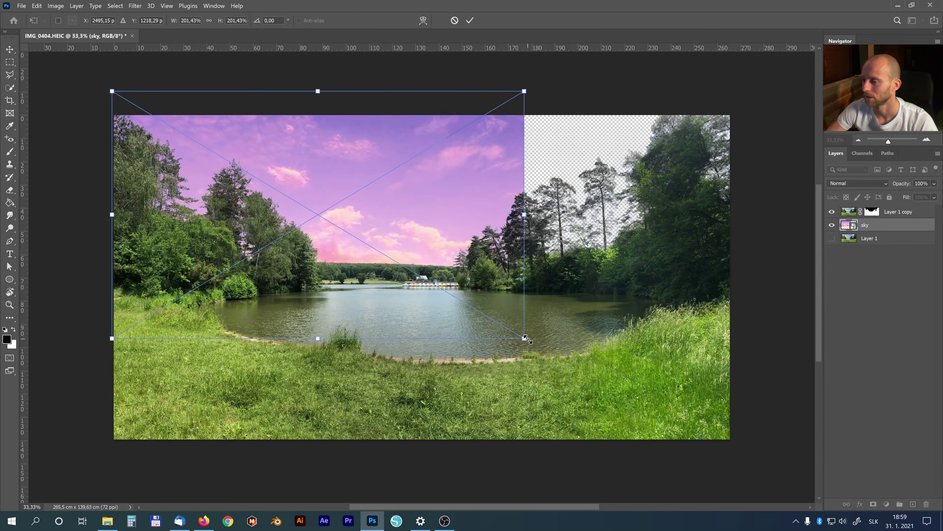
pyautogui.moveTo(524, 338); pyautogui.dragTo(764, 410)
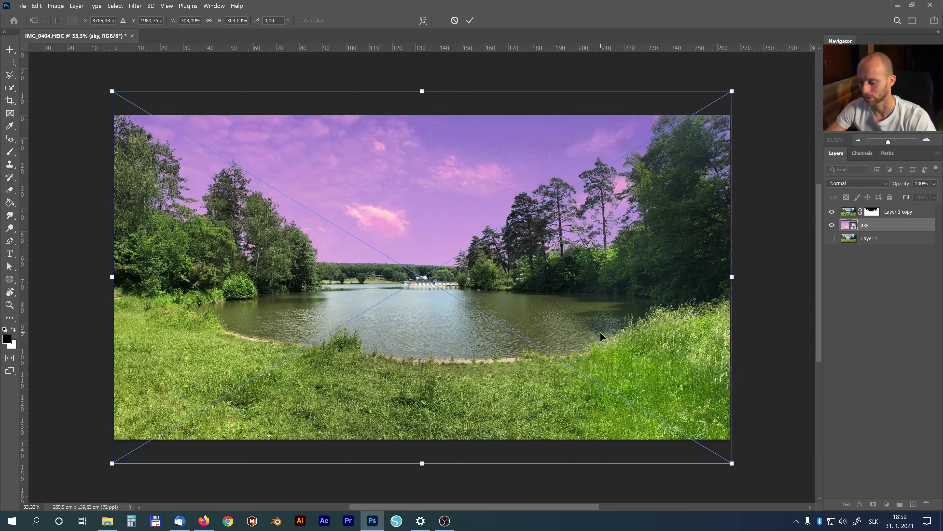
pyautogui.press('Return')
# Shift the sky up and nudge it right to position the clouds behind the trees.
pyautogui.moveTo(576, 327)
pyautogui.mouseDown()
pyautogui.moveTo(571, 225)
pyautogui.moveTo(550, 176)
pyautogui.moveTo(547, 197)
pyautogui.mouseUp()
pyautogui.moveTo(547, 203); pyautogui.dragTo(431, 193)
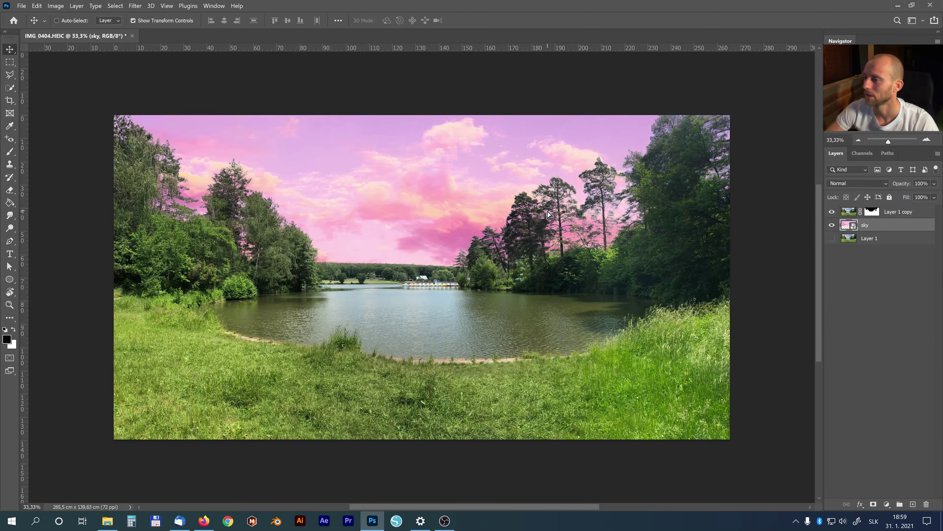
pyautogui.hotkey('shift', 'Right')
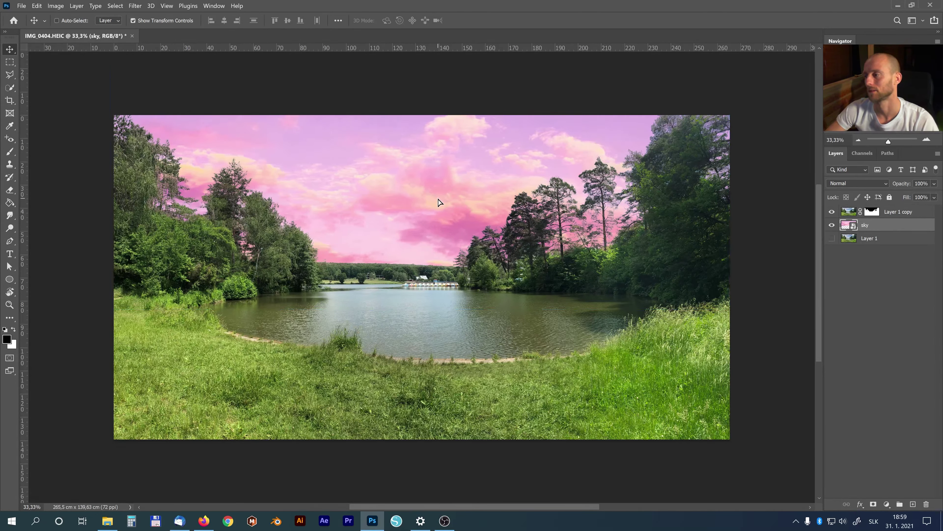
pyautogui.hotkey('shift', 'Right')
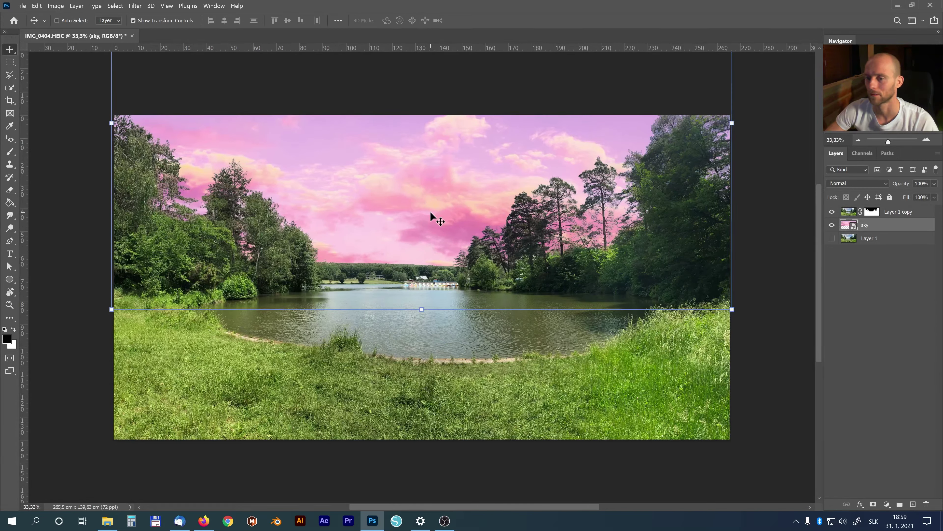
pyautogui.moveTo(430, 212); pyautogui.dragTo(430, 204)
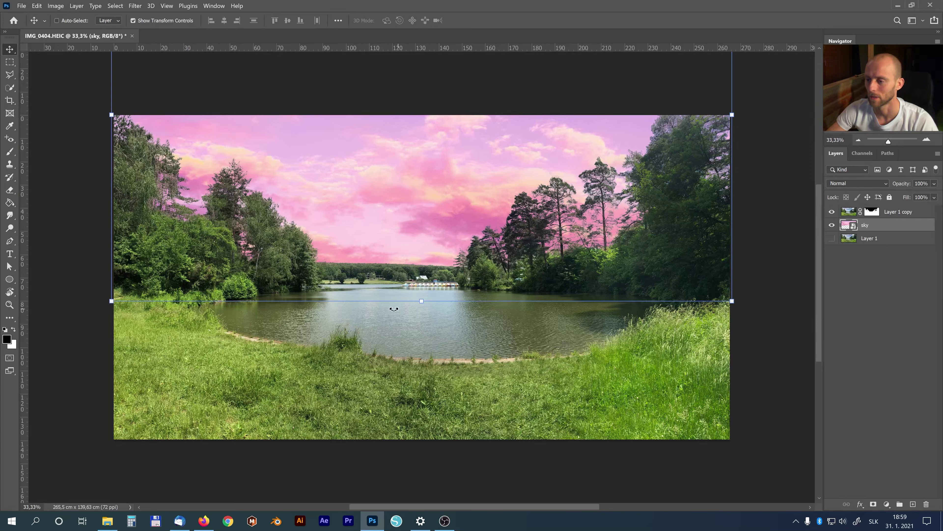
# Select Layer 1 copy, toggle its visibility to check the sky, and list adjustment layers.
pyautogui.click(886, 212)
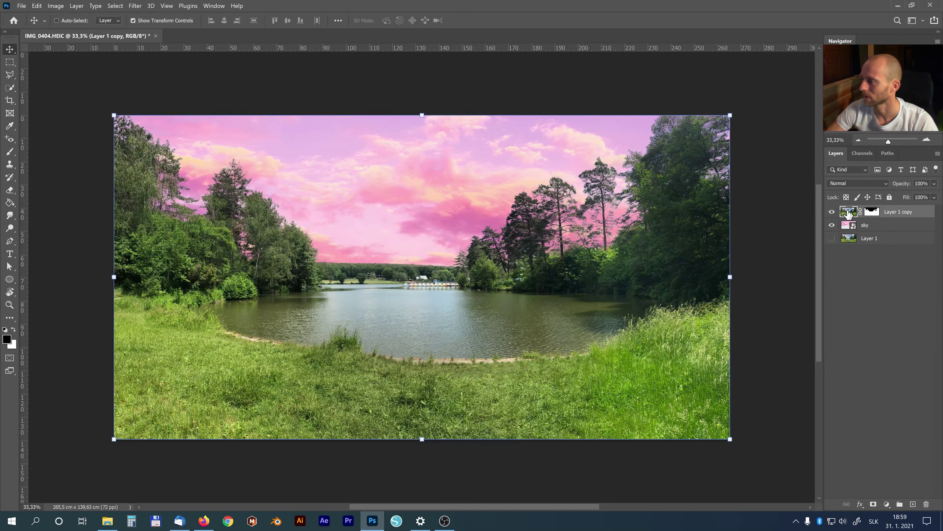
pyautogui.click(832, 212)
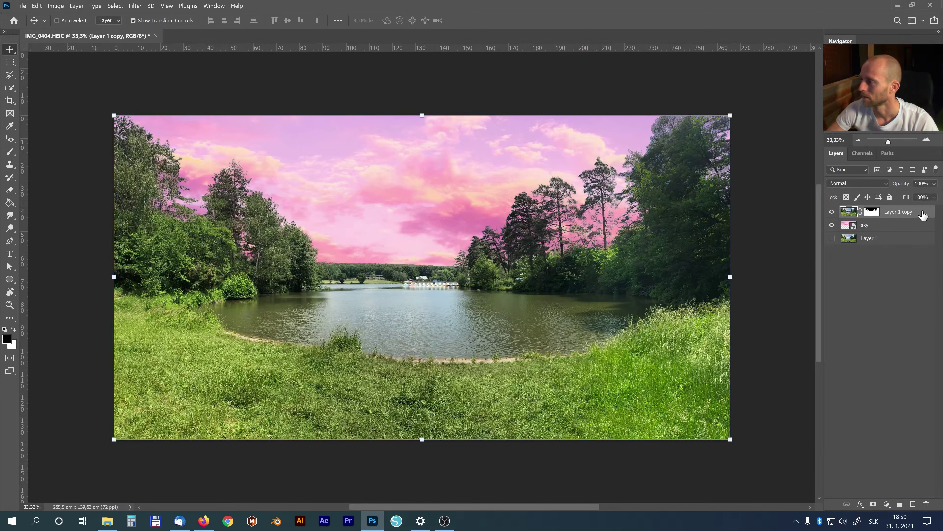
pyautogui.click(888, 505)
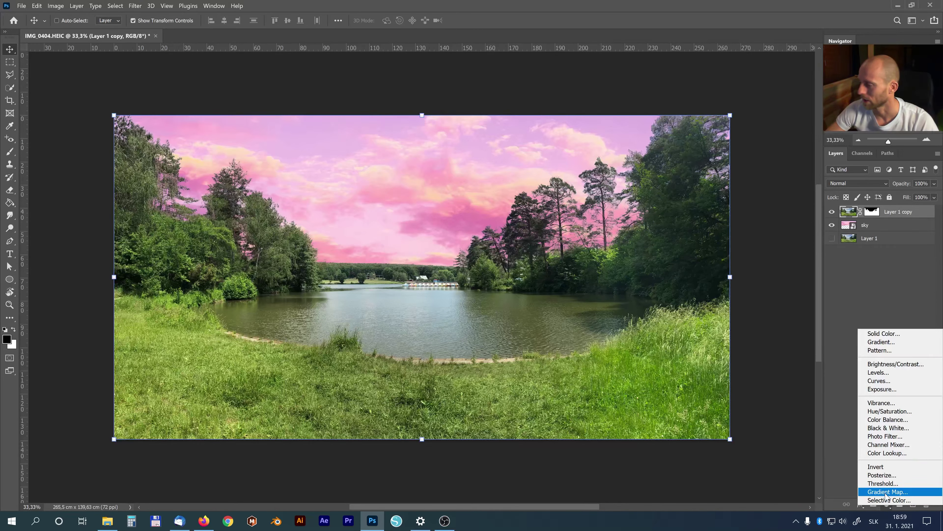
# Add a Gradient Map clipped to Layer 1 copy, turning the landscape grayscale.
pyautogui.click(888, 491)
pyautogui.moveTo(673, 188); pyautogui.dragTo(686, 207)
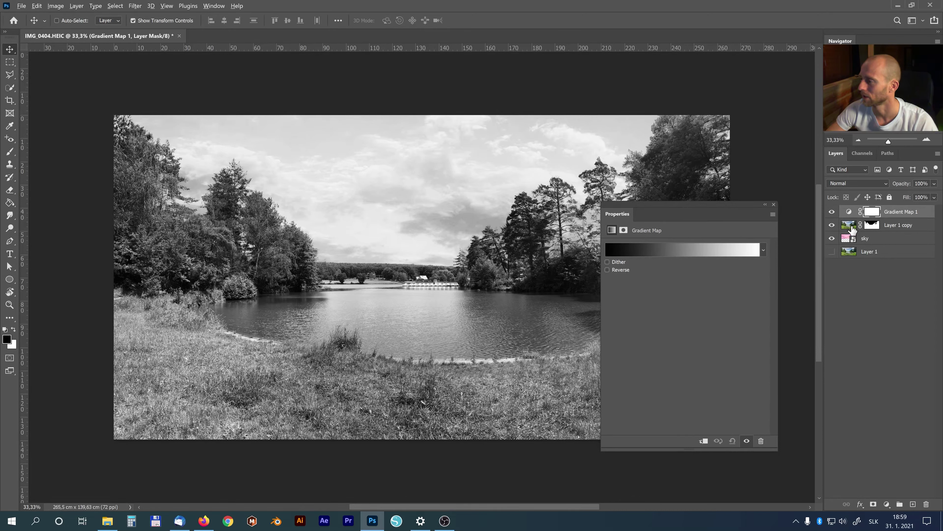
pyautogui.moveTo(852, 231); pyautogui.dragTo(902, 213)
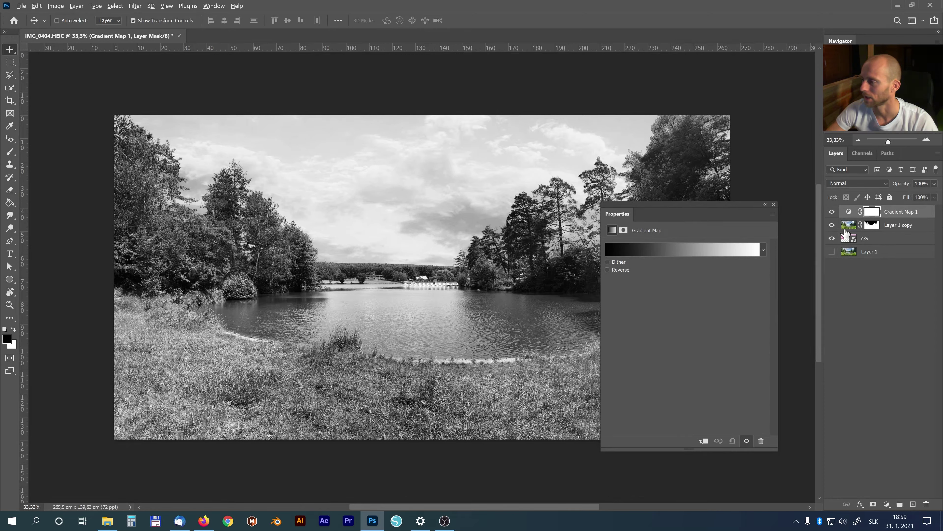
pyautogui.keyDown('alt'); pyautogui.click(902, 219); pyautogui.keyUp('alt')
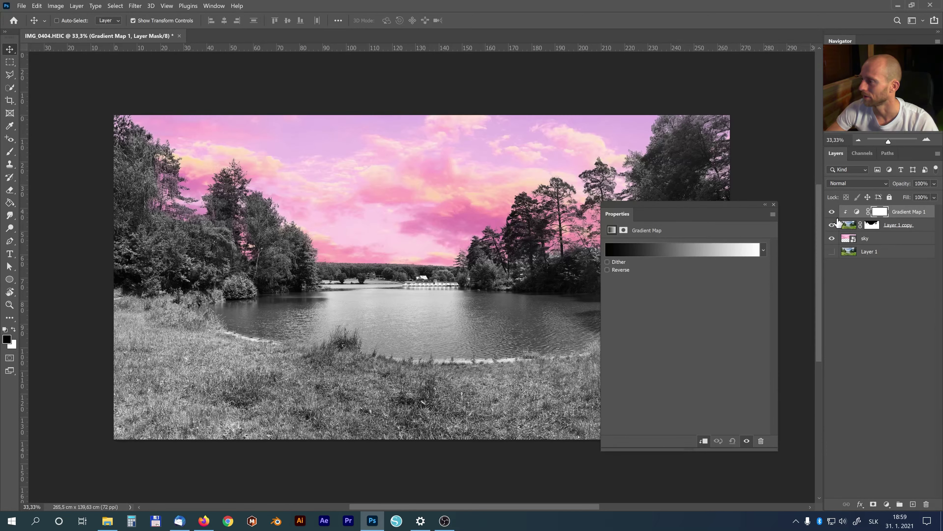
pyautogui.click(832, 212)
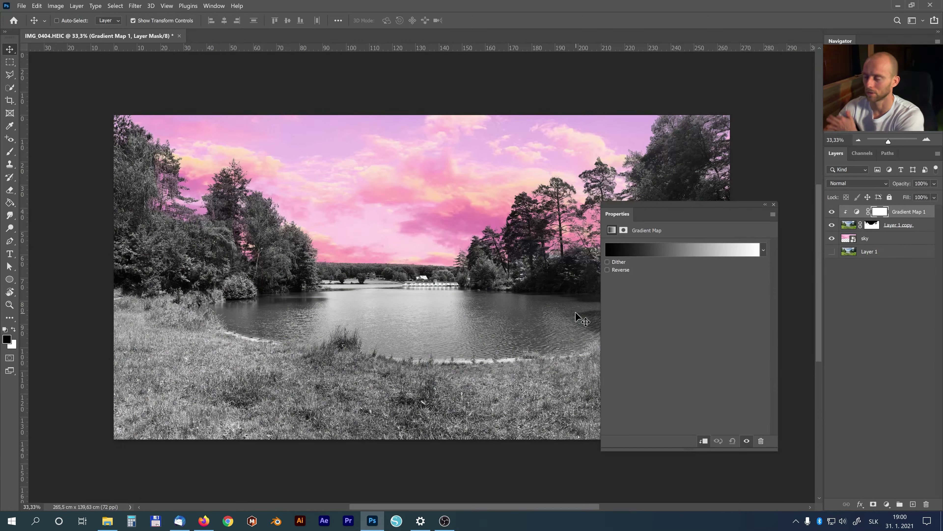
# Try sampling an image colour for the gradient's black stop, then cancel and keep black.
pyautogui.click(650, 249)
pyautogui.moveTo(654, 235)
pyautogui.mouseDown()
pyautogui.moveTo(617, 194)
pyautogui.moveTo(545, 204)
pyautogui.mouseUp()
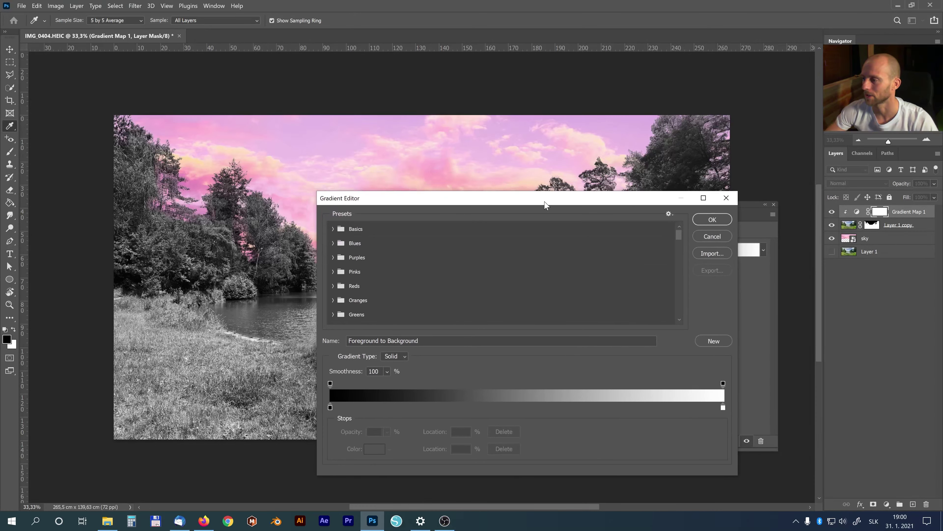
pyautogui.click(330, 408)
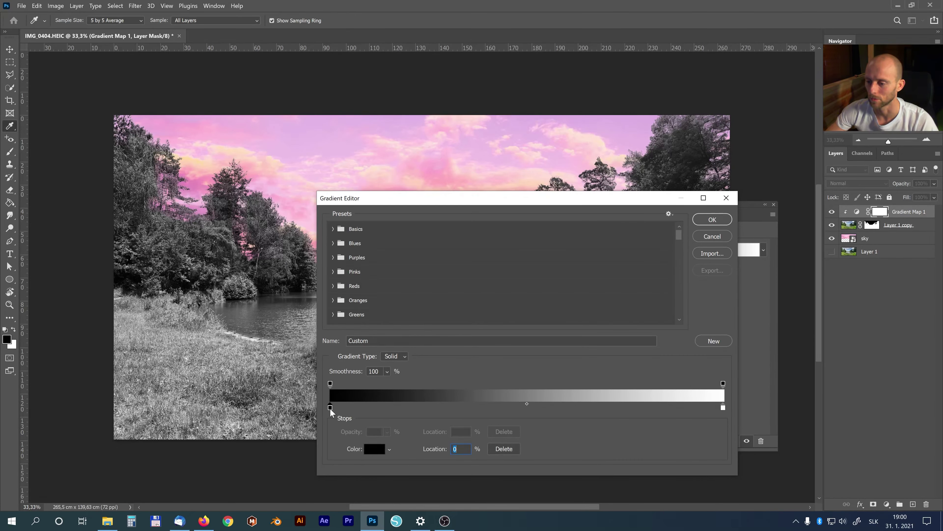
pyautogui.click(375, 449)
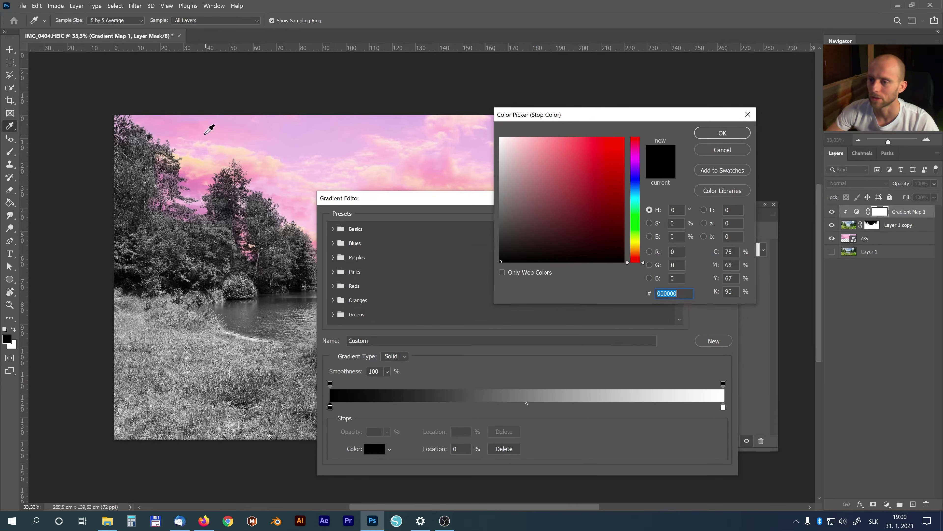
pyautogui.click(200, 190)
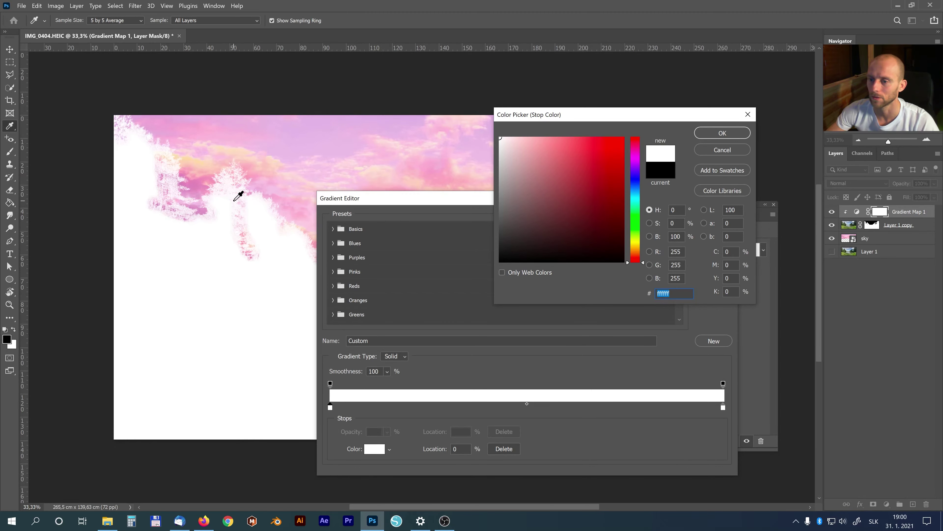
pyautogui.click(723, 150)
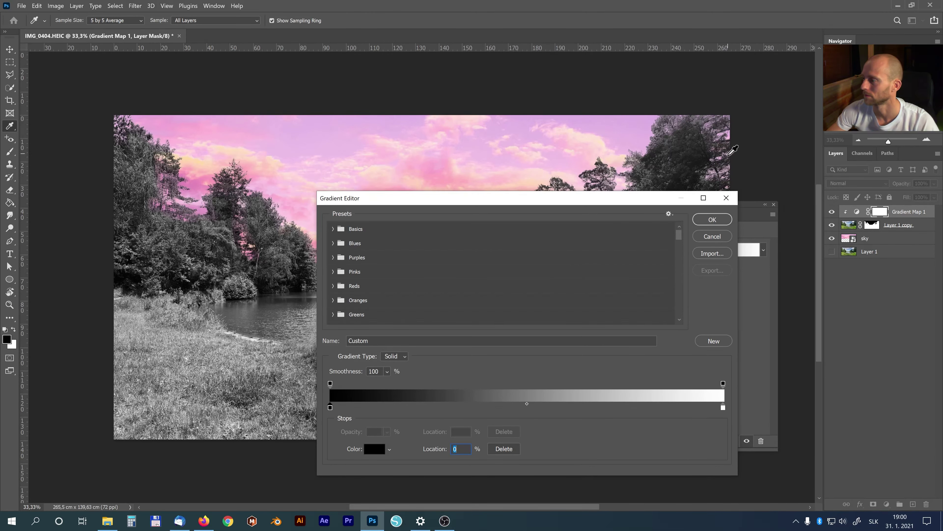
pyautogui.click(713, 237)
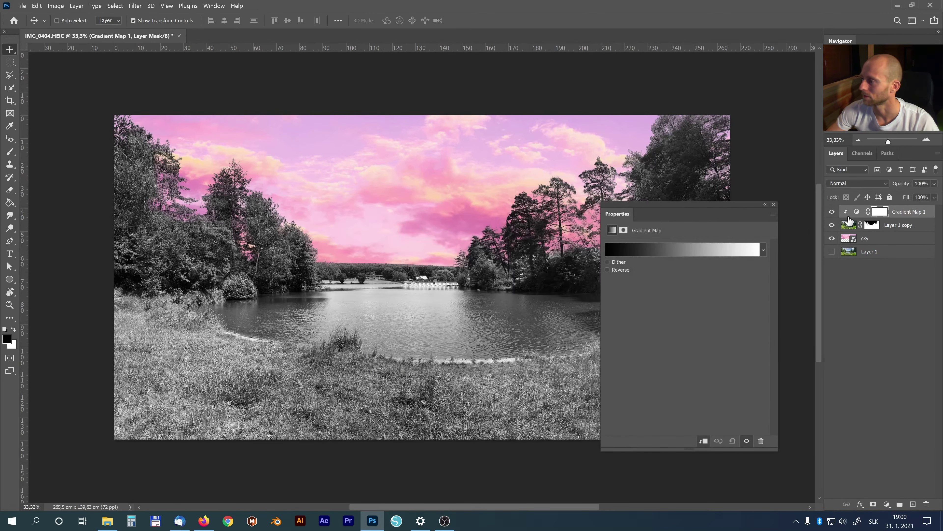
pyautogui.click(859, 212)
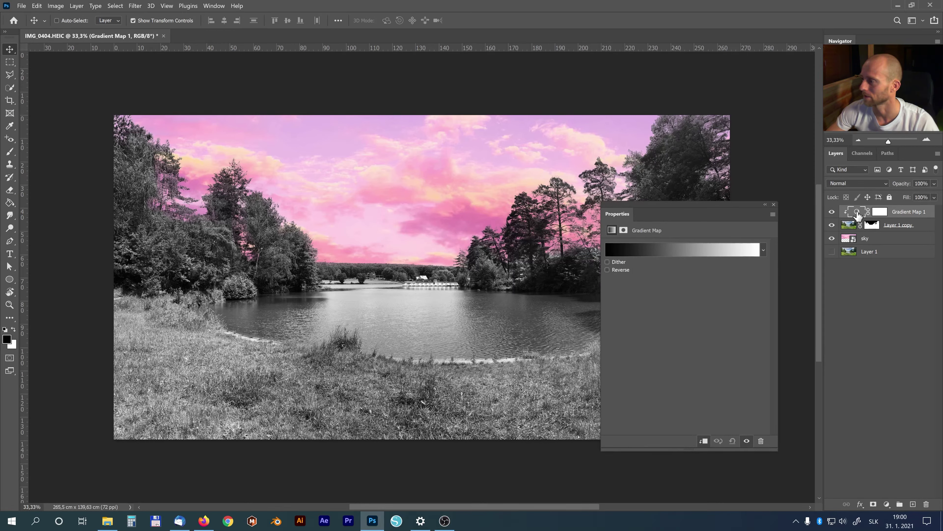
# Set the gradient's left stop to a dark plum sampled from the pink sky.
pyautogui.click(673, 251)
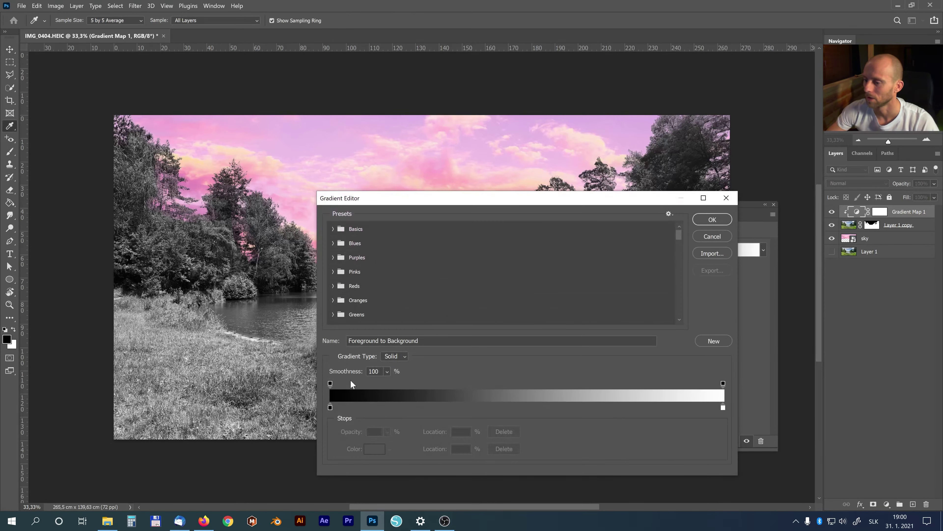
pyautogui.click(331, 407)
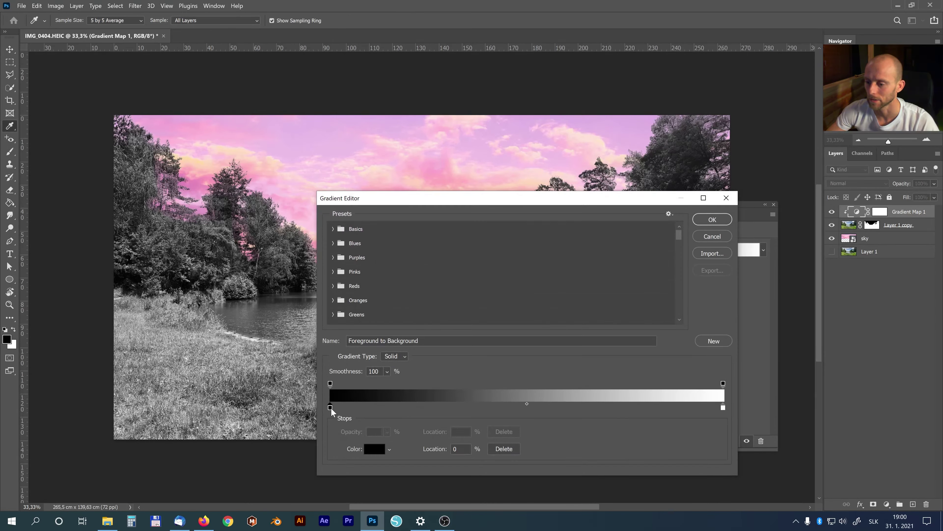
pyautogui.click(375, 448)
pyautogui.click(197, 184)
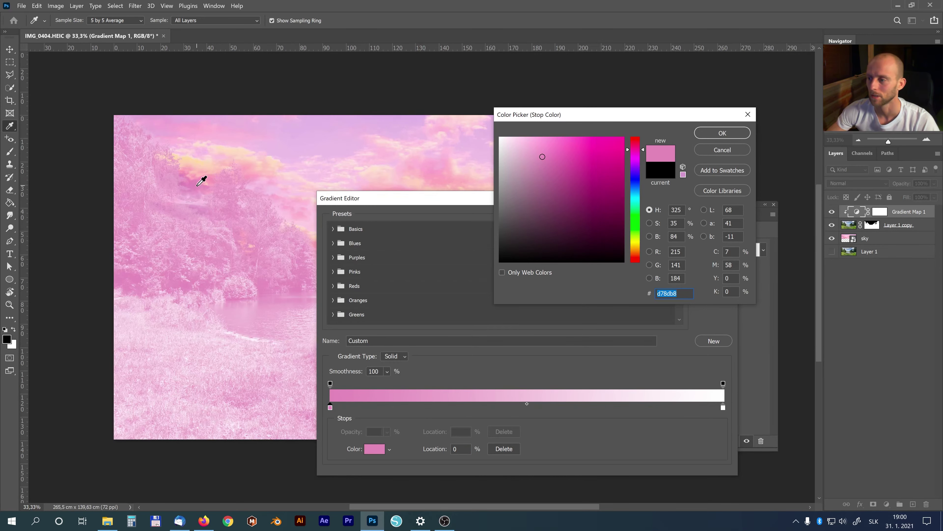
pyautogui.moveTo(556, 204); pyautogui.dragTo(561, 206)
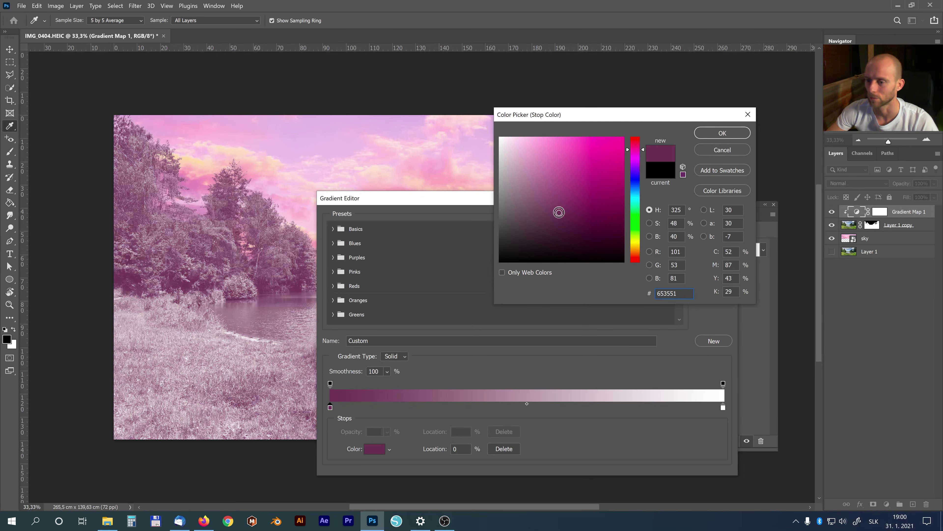
pyautogui.click(723, 132)
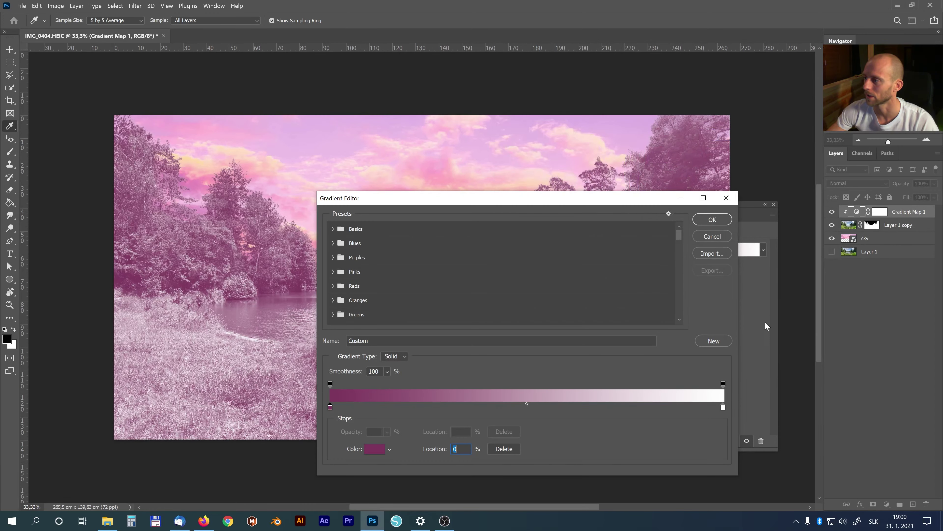
# Set the right stop to pale peach fadcc5 sampled from the sky and apply the gradient.
pyautogui.click(723, 407)
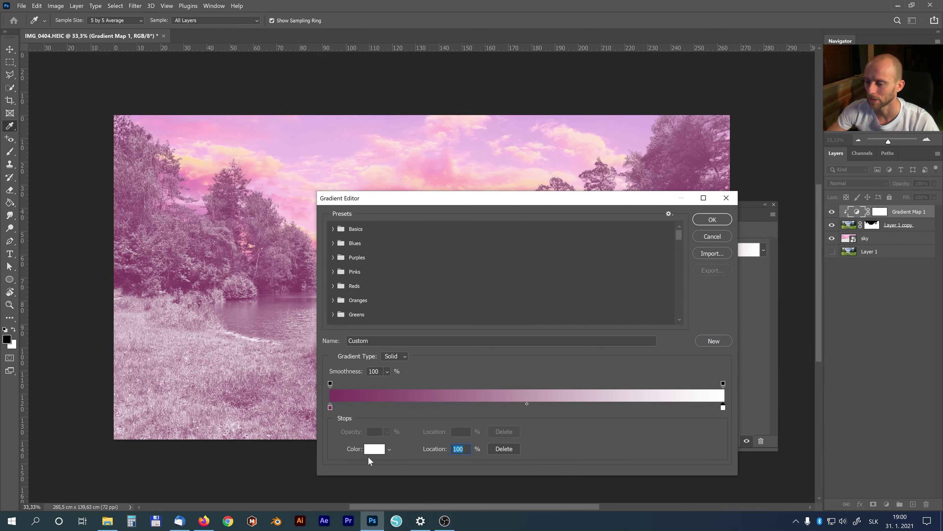
pyautogui.click(375, 449)
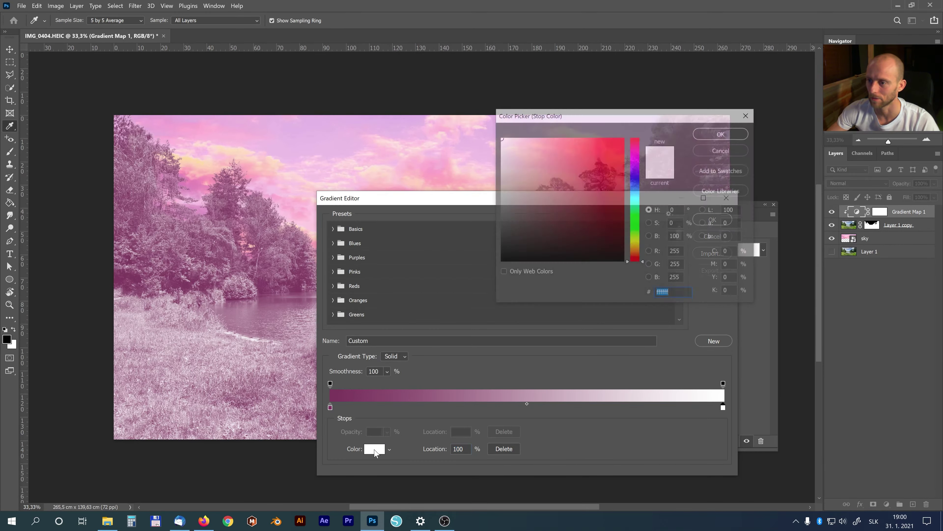
pyautogui.click(239, 151)
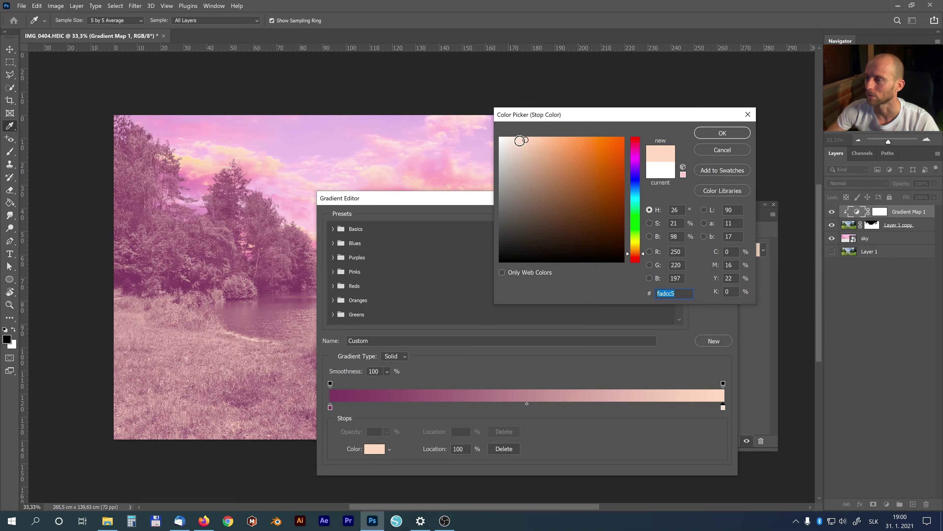
pyautogui.moveTo(525, 140); pyautogui.dragTo(519, 135)
pyautogui.click(722, 135)
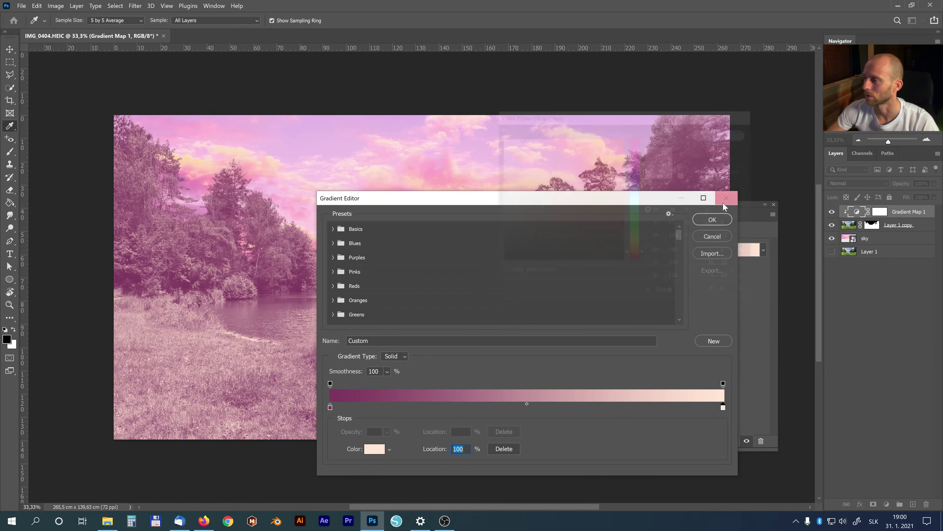
pyautogui.click(722, 217)
pyautogui.click(774, 203)
# Blend Gradient Map 1 in Lighten mode at 62% opacity.
pyautogui.click(858, 183)
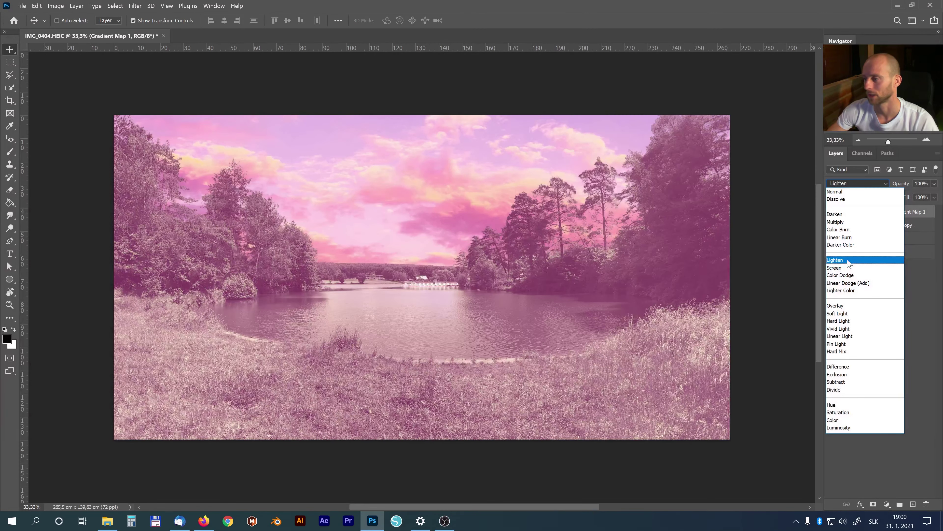
pyautogui.click(848, 261)
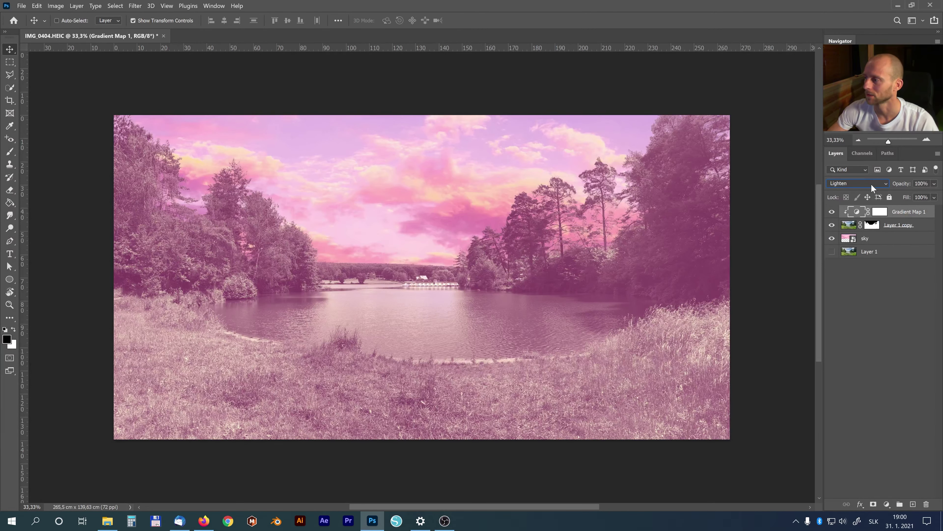
pyautogui.moveTo(905, 186); pyautogui.dragTo(896, 186)
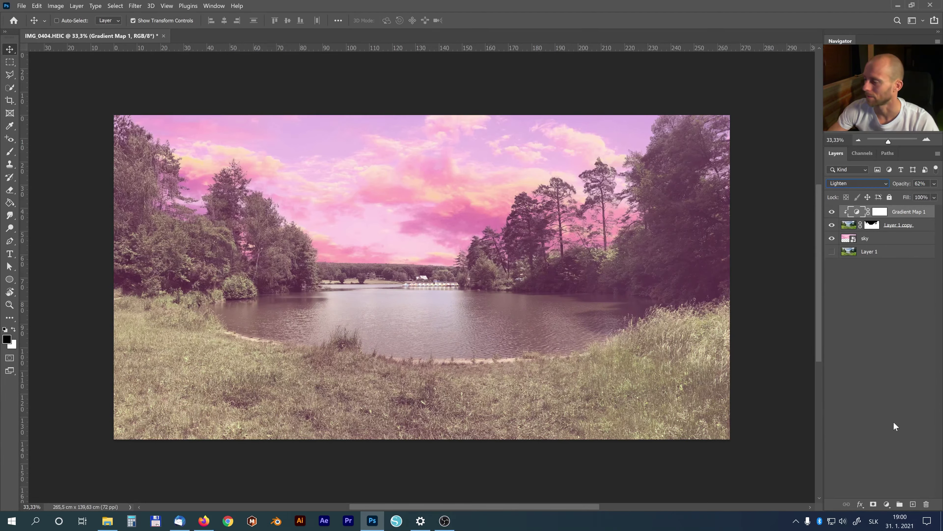
pyautogui.click(887, 504)
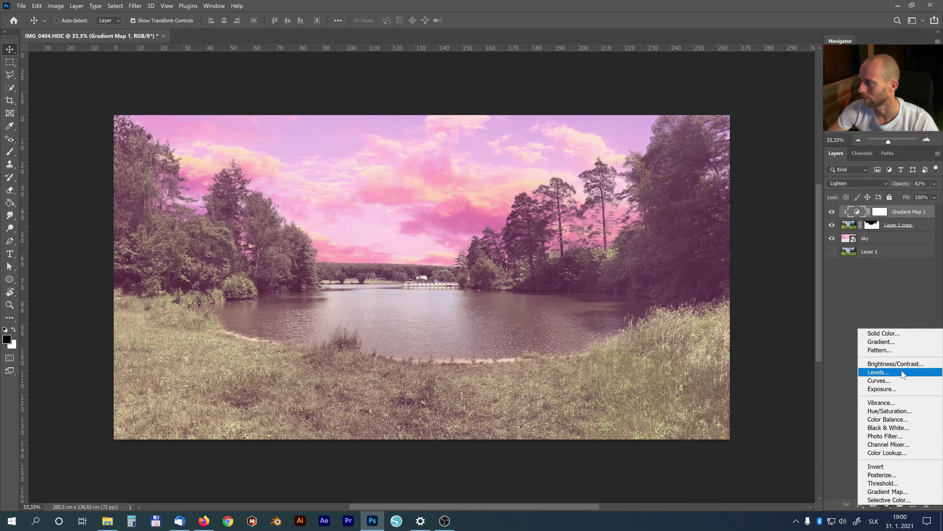
# Add a clipped Levels layer with black input ~40 and output white 213 to darken the foreground.
pyautogui.click(880, 373)
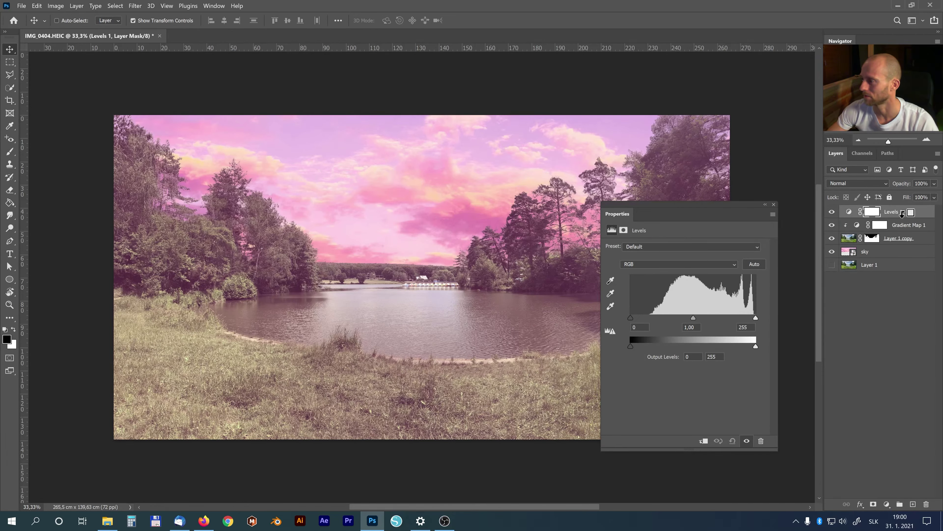
pyautogui.keyDown('alt'); pyautogui.click(903, 213); pyautogui.keyUp('alt')
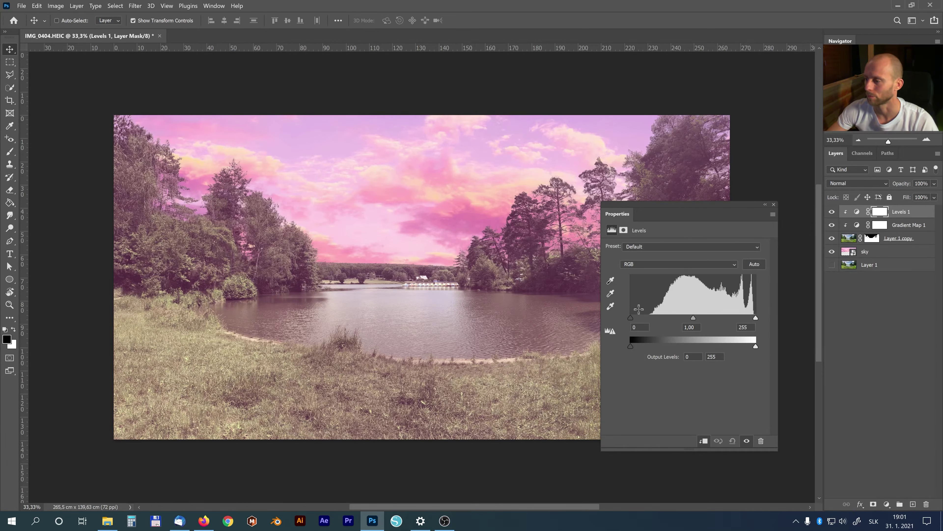
pyautogui.moveTo(631, 317); pyautogui.dragTo(652, 318)
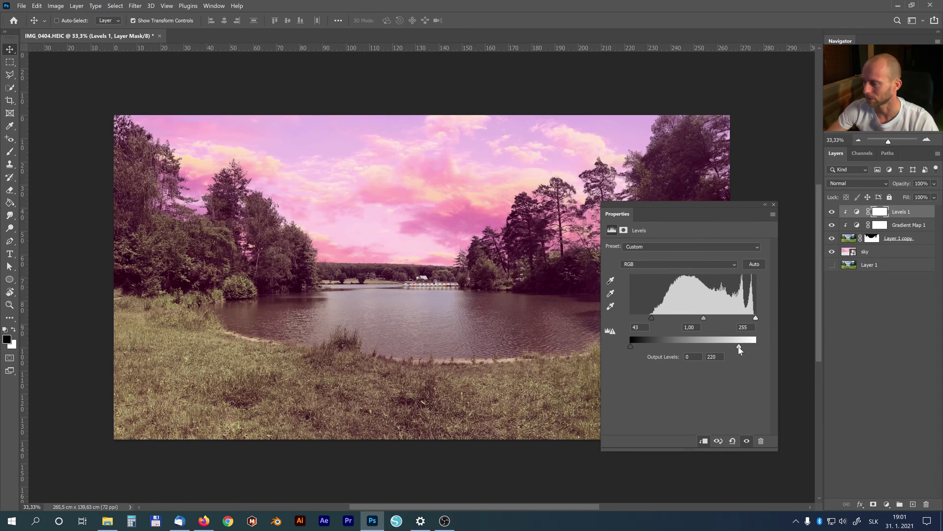
pyautogui.moveTo(738, 346); pyautogui.dragTo(734, 346)
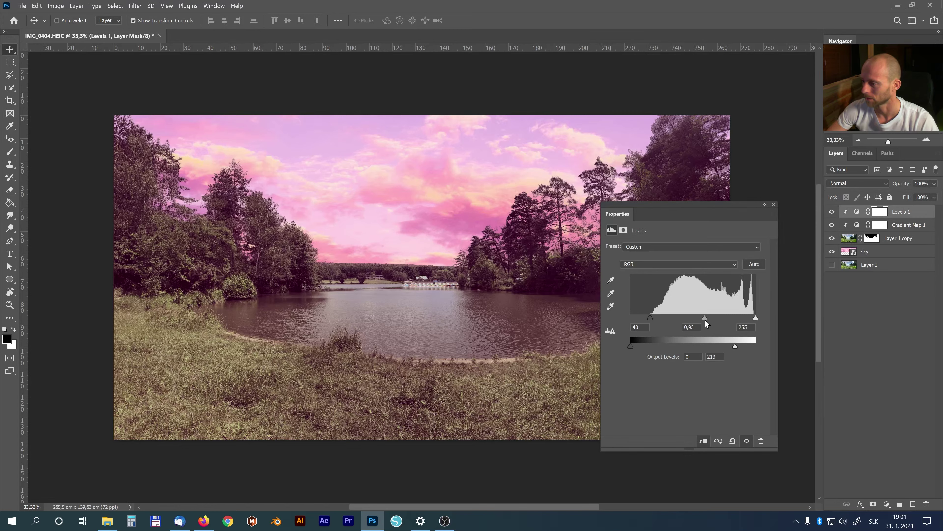
pyautogui.click(775, 204)
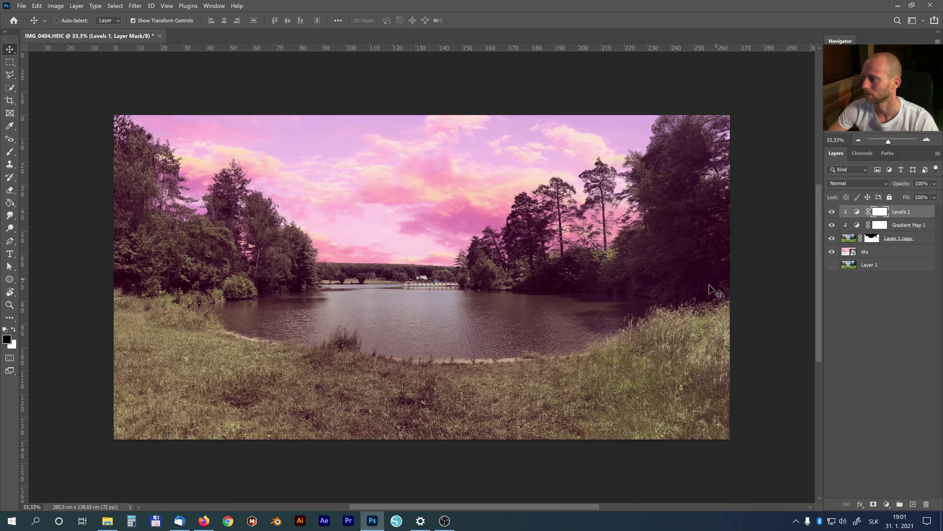
pyautogui.press('m')
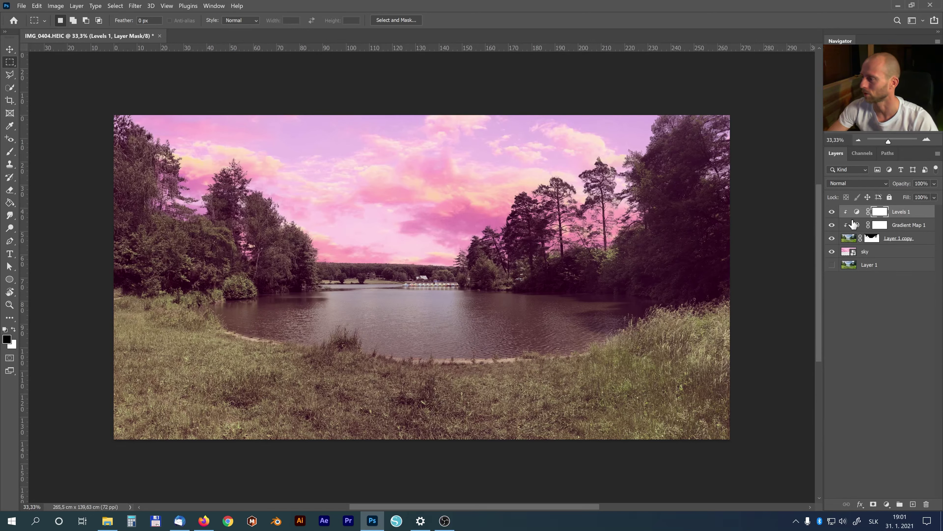
pyautogui.keyDown('alt'); pyautogui.click(832, 265); pyautogui.keyUp('alt')
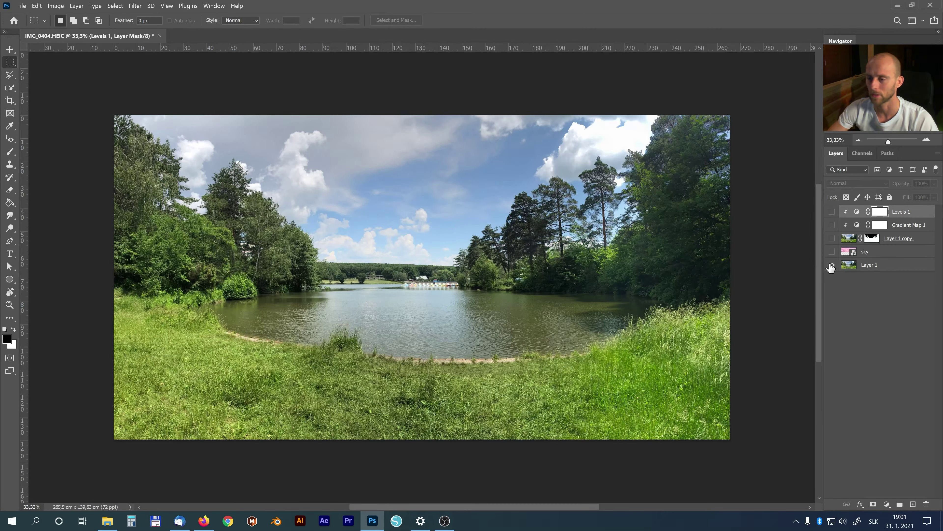
pyautogui.keyDown('alt'); pyautogui.click(831, 265); pyautogui.keyUp('alt')
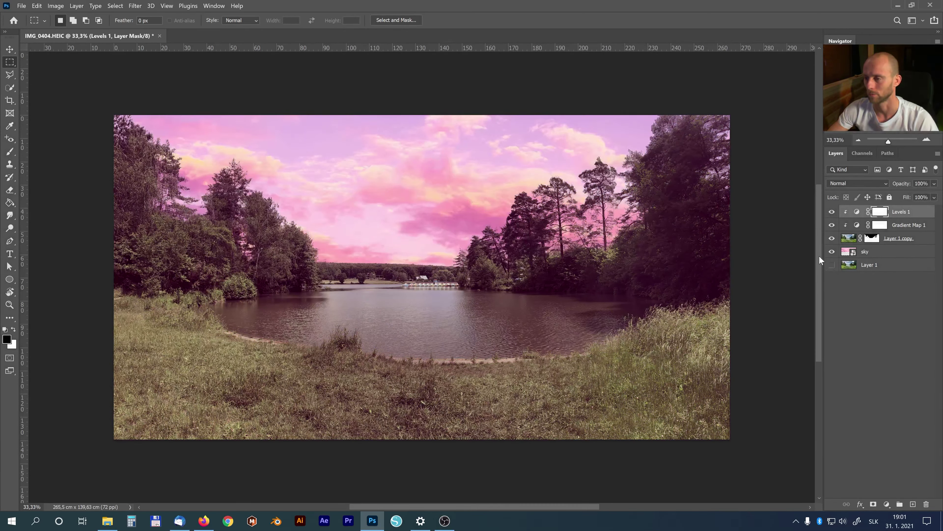
# Group the sky through Levels 1 layers into Group 1 and hide it.
pyautogui.click(893, 254)
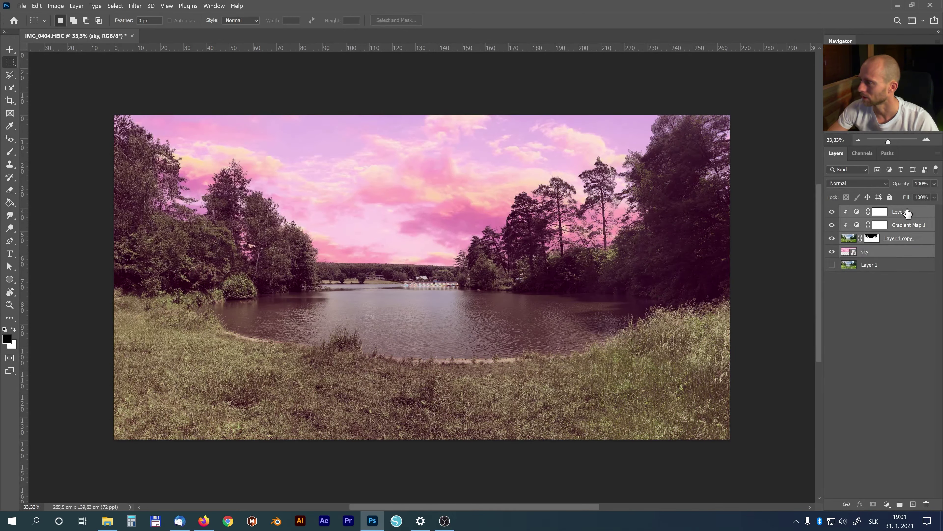
pyautogui.click(915, 299)
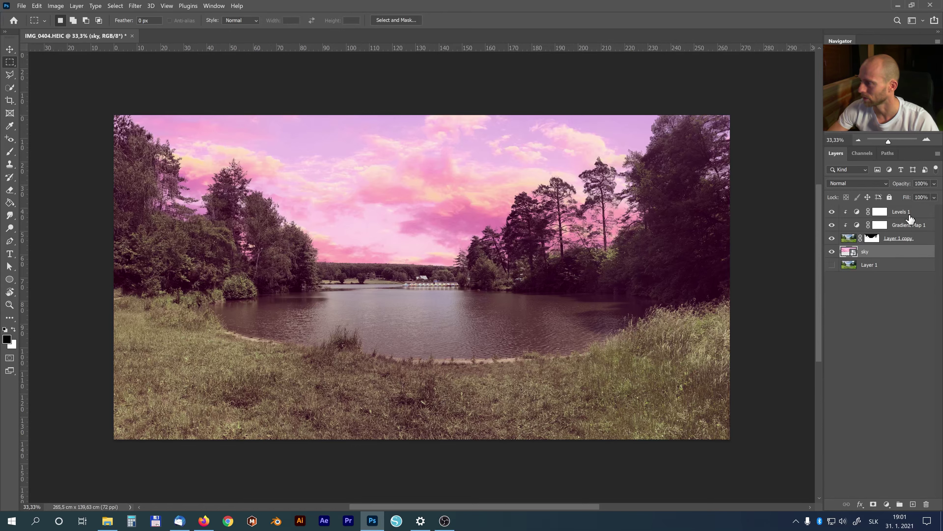
pyautogui.click(900, 505)
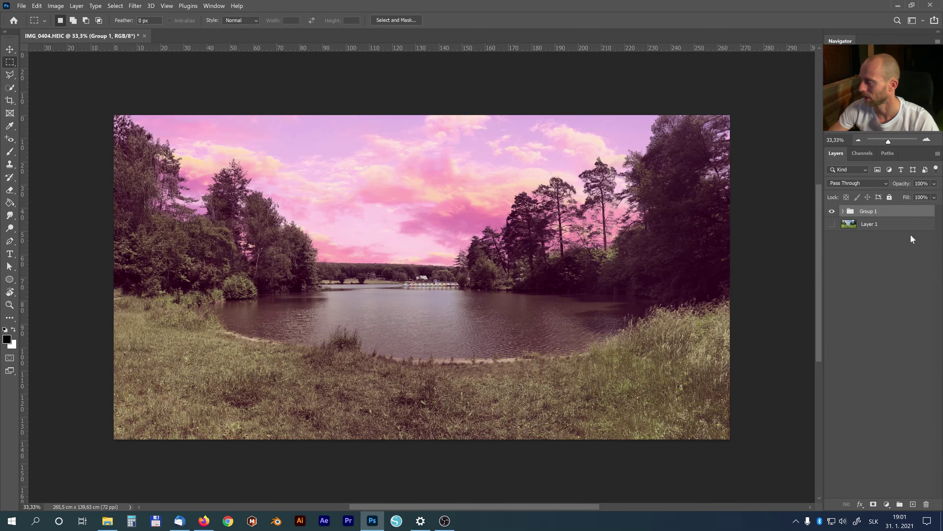
pyautogui.click(831, 212)
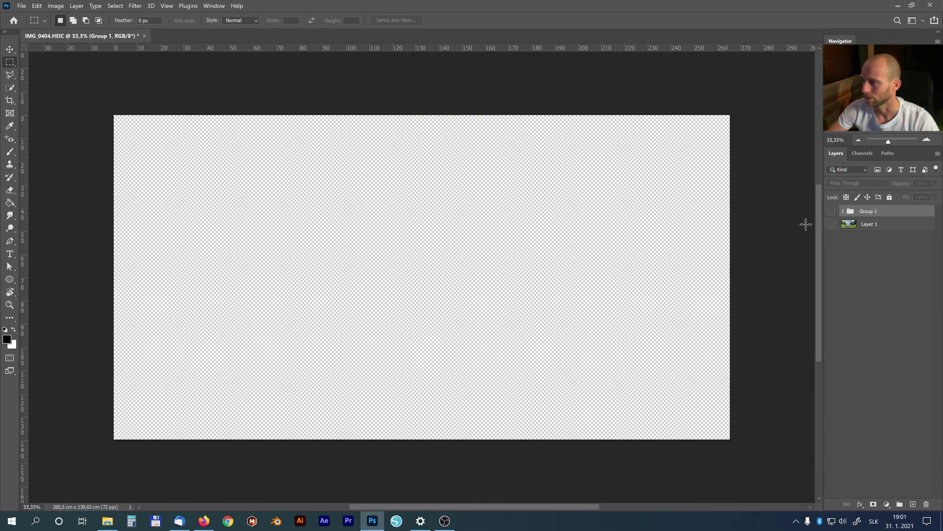
# Show the original lake photo Layer 1 and duplicate it as Layer 1 copy 2.
pyautogui.click(832, 224)
pyautogui.click(880, 224)
pyautogui.hotkey('ctrl', 'j')
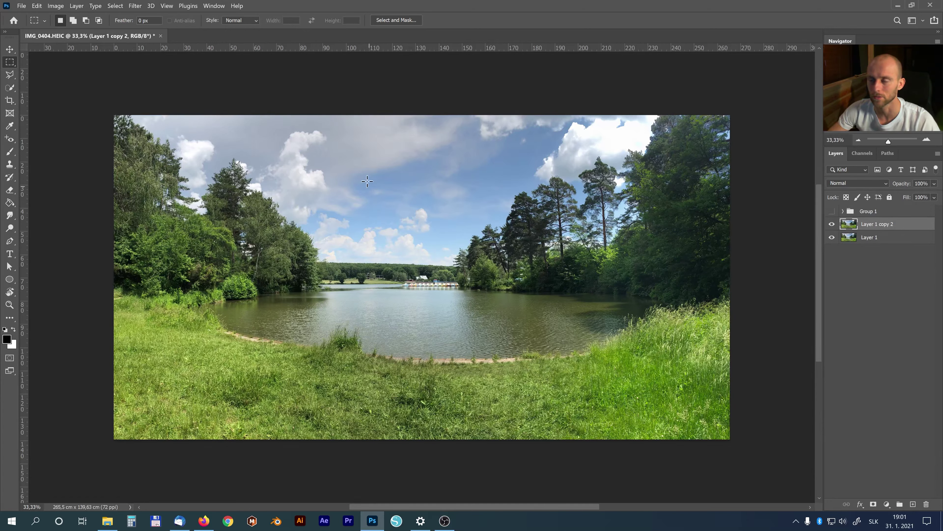
pyautogui.click(37, 6)
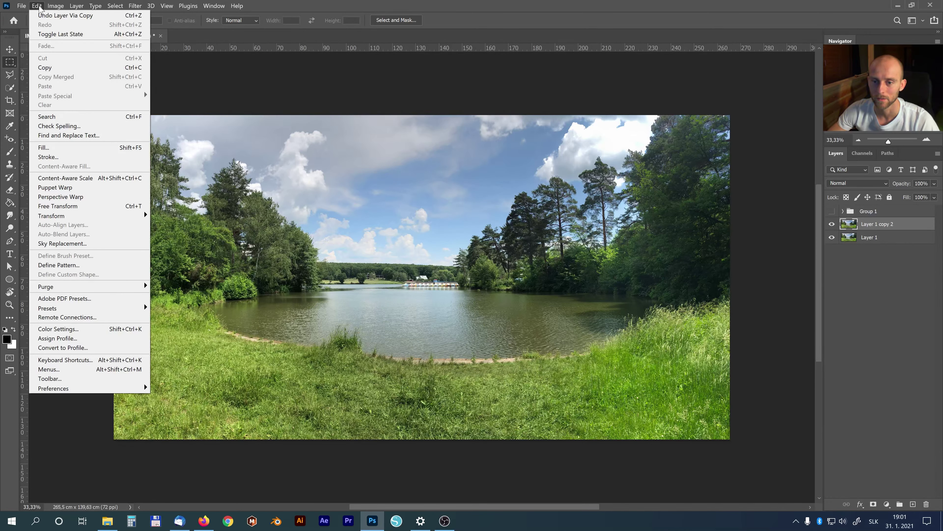
# Apply Sky Replacement to Layer 1 copy 2 with Brightness 37 and Temperature -34.
pyautogui.click(77, 244)
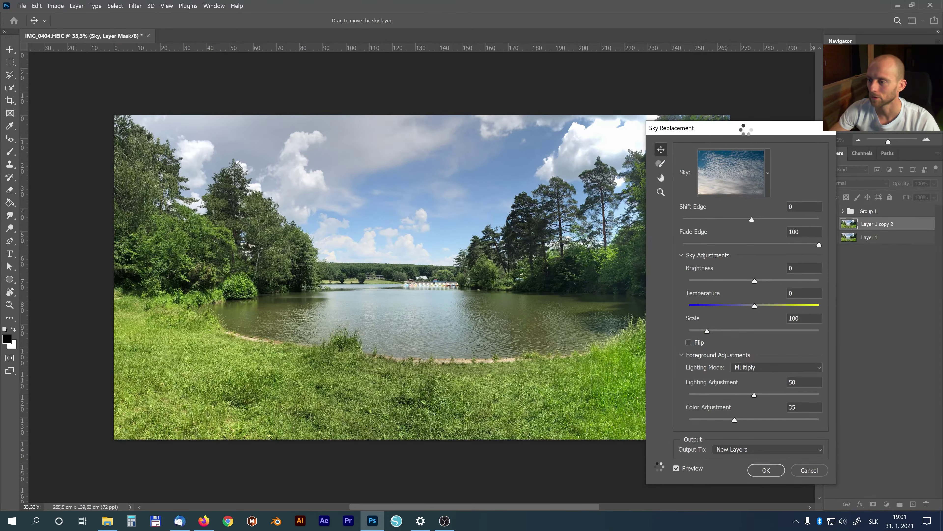
pyautogui.moveTo(747, 132)
pyautogui.mouseDown()
pyautogui.moveTo(160, 107)
pyautogui.moveTo(726, 130)
pyautogui.moveTo(162, 121)
pyautogui.moveTo(652, 275)
pyautogui.moveTo(732, 218)
pyautogui.moveTo(732, 207)
pyautogui.moveTo(735, 232)
pyautogui.moveTo(721, 197)
pyautogui.mouseUp()
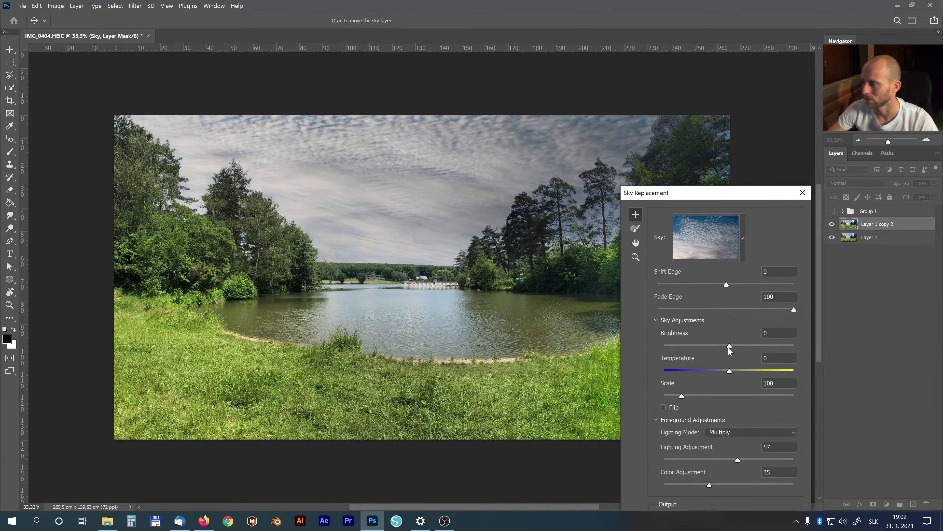
pyautogui.moveTo(768, 346); pyautogui.dragTo(686, 346)
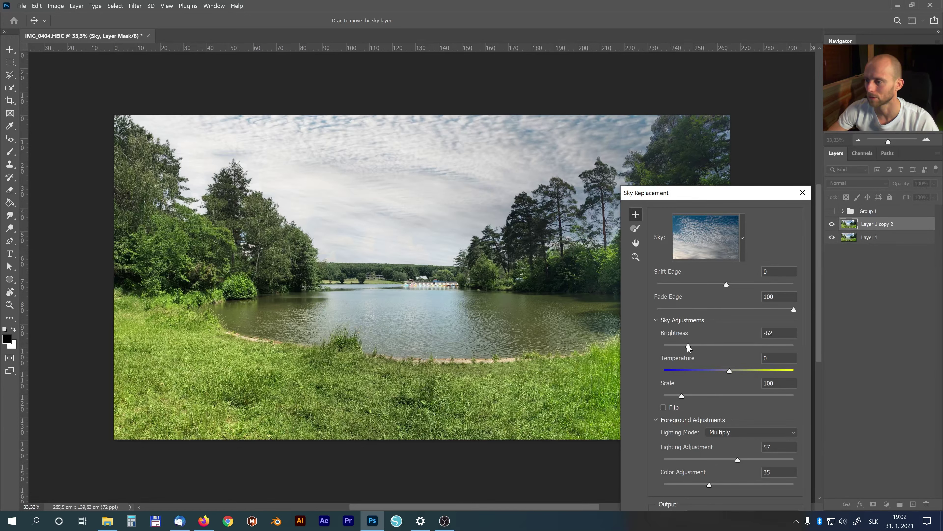
pyautogui.moveTo(762, 344); pyautogui.dragTo(753, 344)
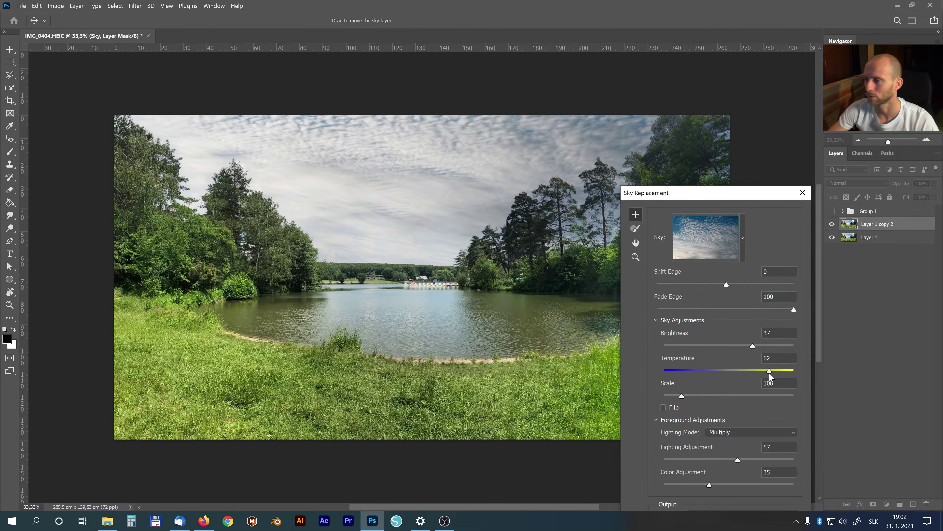
pyautogui.moveTo(713, 373); pyautogui.dragTo(690, 373)
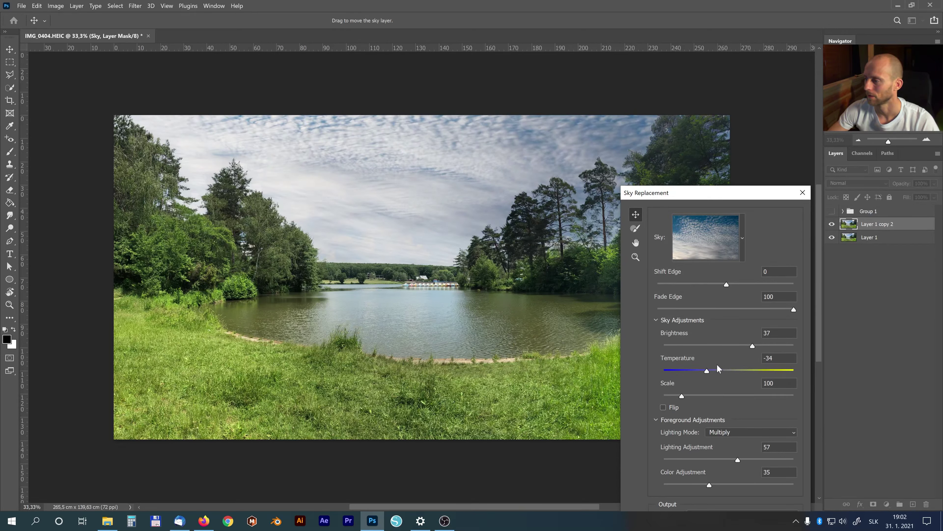
# Choose the pink sunset sky from the Sky Replacement presets.
pyautogui.click(738, 243)
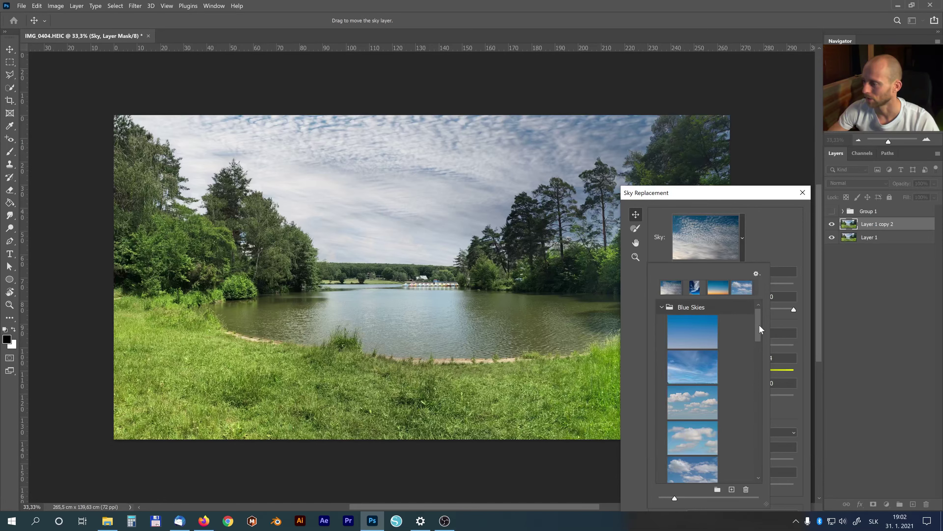
pyautogui.moveTo(759, 327); pyautogui.dragTo(765, 400)
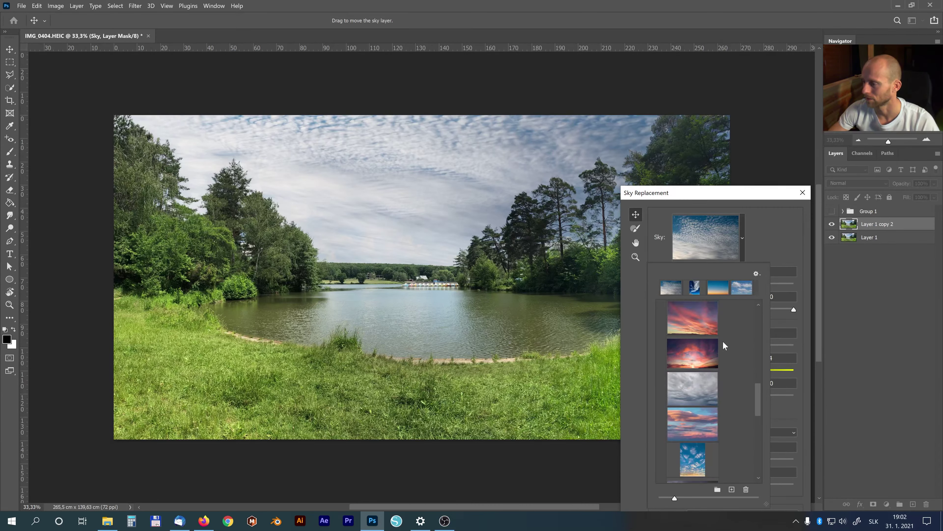
pyautogui.click(695, 319)
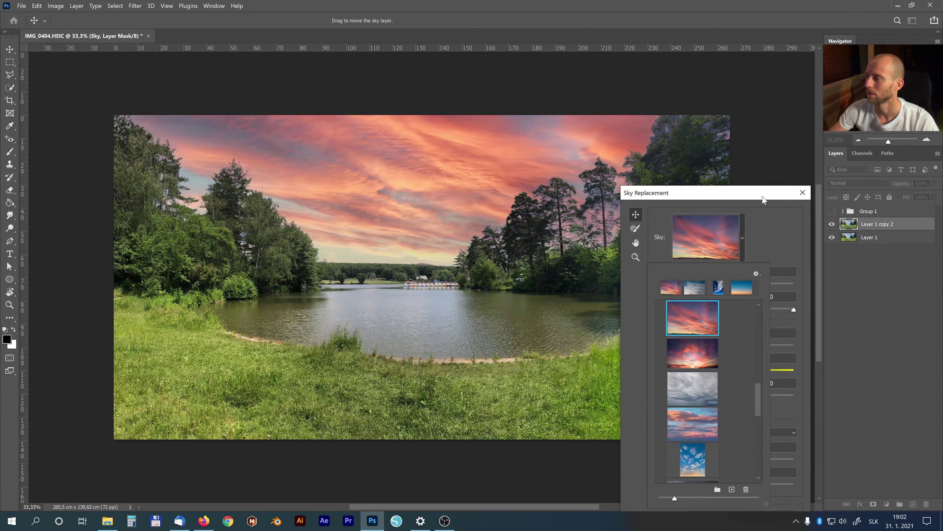
pyautogui.click(763, 200)
pyautogui.moveTo(764, 199); pyautogui.dragTo(767, 118)
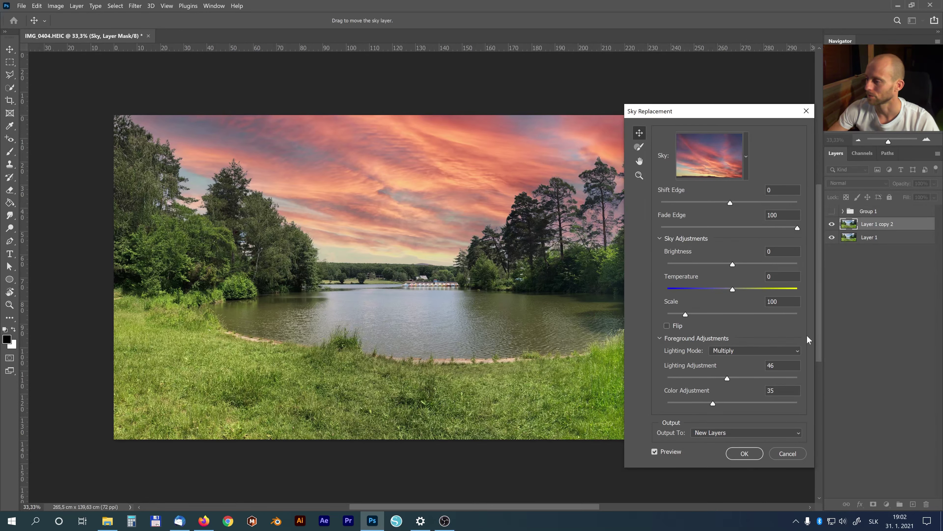
pyautogui.scroll(-2, 781, 409)
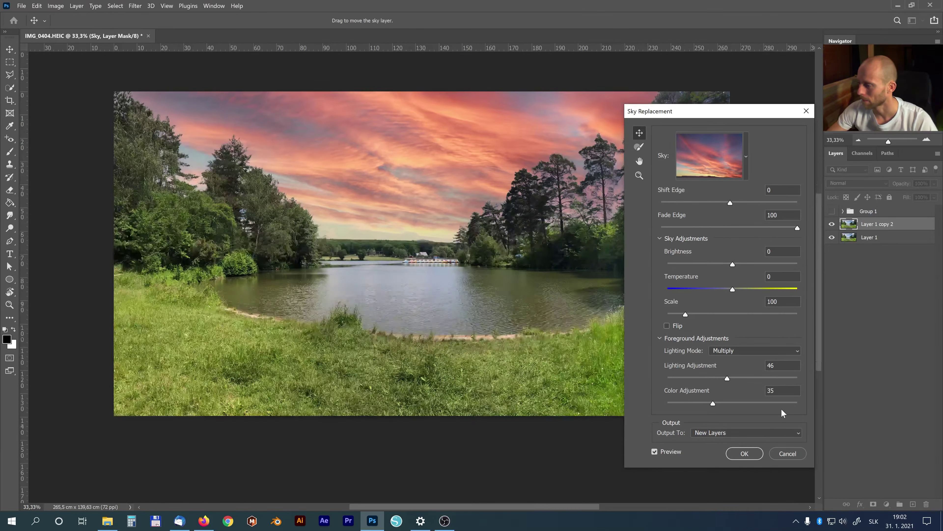
pyautogui.scroll(-3, 780, 394)
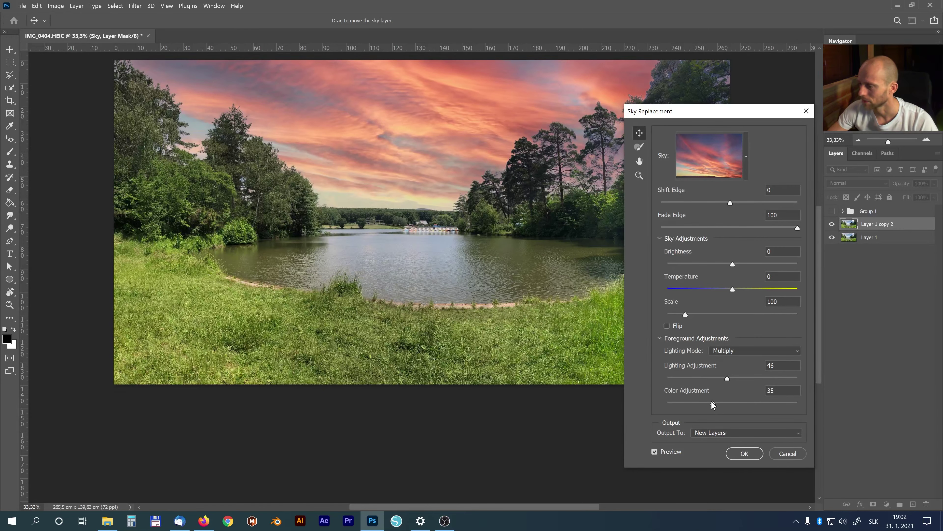
# Set Color Adjustment 96 and Lighting 38, reposition the sunset sky, and apply as a new group.
pyautogui.moveTo(748, 403)
pyautogui.mouseDown()
pyautogui.moveTo(787, 404)
pyautogui.moveTo(673, 405)
pyautogui.mouseUp()
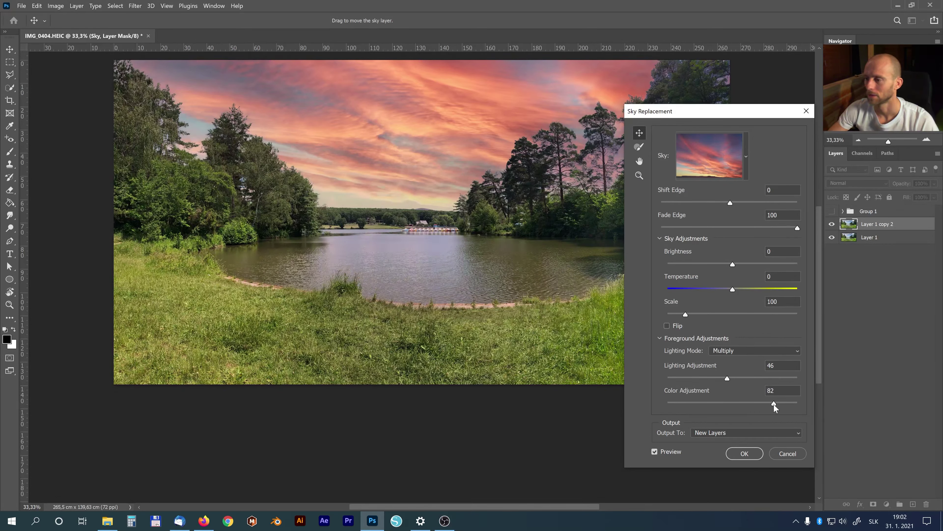
pyautogui.moveTo(708, 379); pyautogui.dragTo(693, 379)
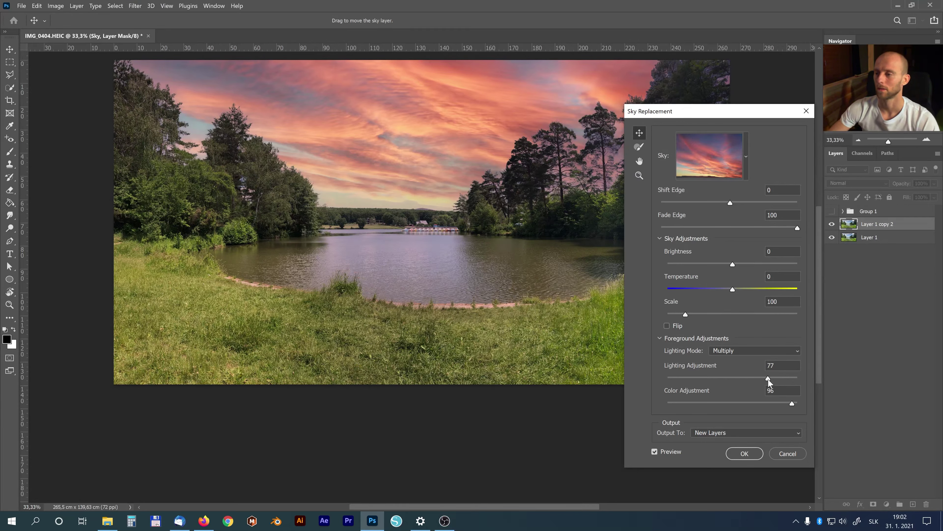
pyautogui.moveTo(768, 379); pyautogui.dragTo(760, 378)
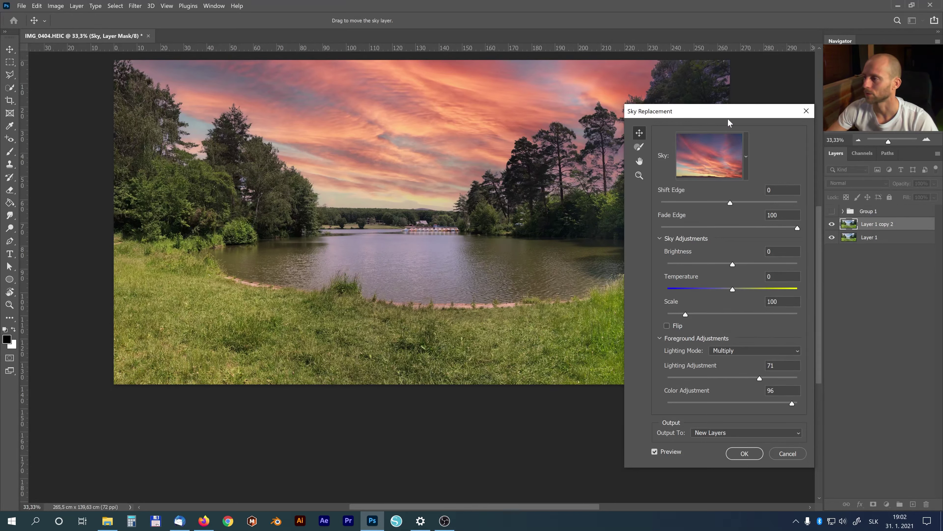
pyautogui.moveTo(726, 110); pyautogui.dragTo(721, 148)
pyautogui.moveTo(419, 152)
pyautogui.mouseDown()
pyautogui.moveTo(393, 199)
pyautogui.moveTo(421, 179)
pyautogui.moveTo(422, 80)
pyautogui.moveTo(428, 144)
pyautogui.moveTo(430, 119)
pyautogui.mouseUp()
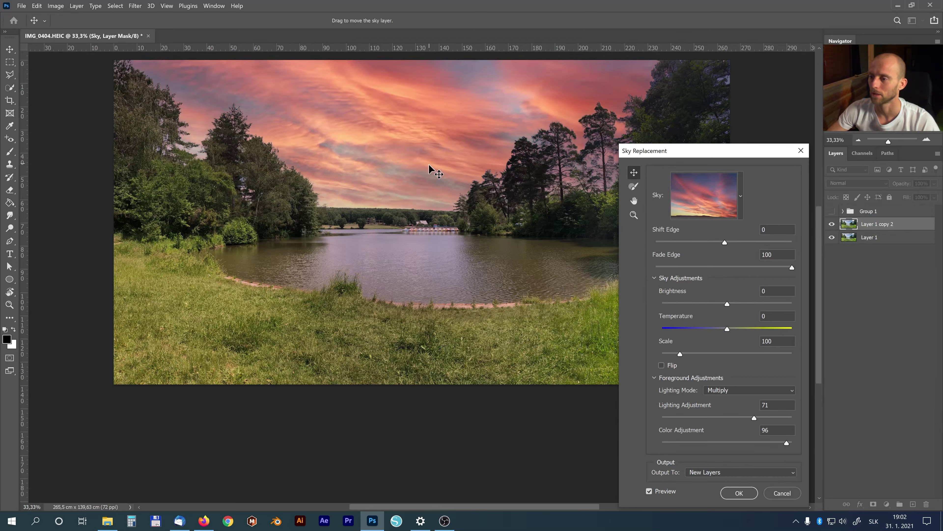
pyautogui.moveTo(431, 168); pyautogui.dragTo(421, 176)
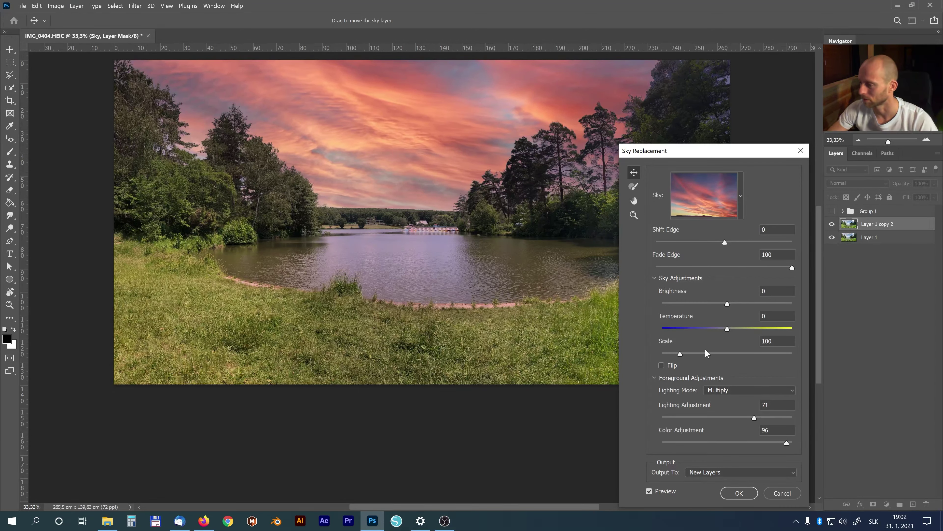
pyautogui.moveTo(753, 416); pyautogui.dragTo(712, 420)
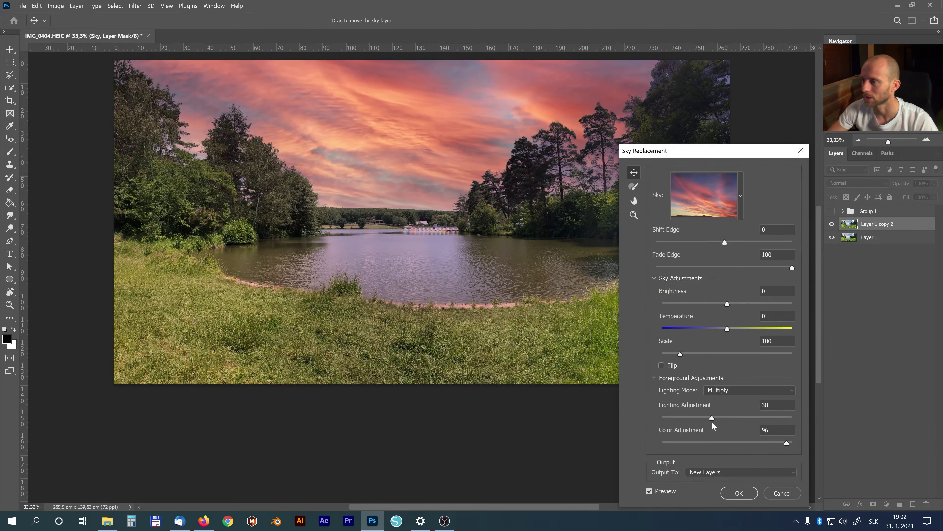
pyautogui.moveTo(760, 152); pyautogui.dragTo(730, 90)
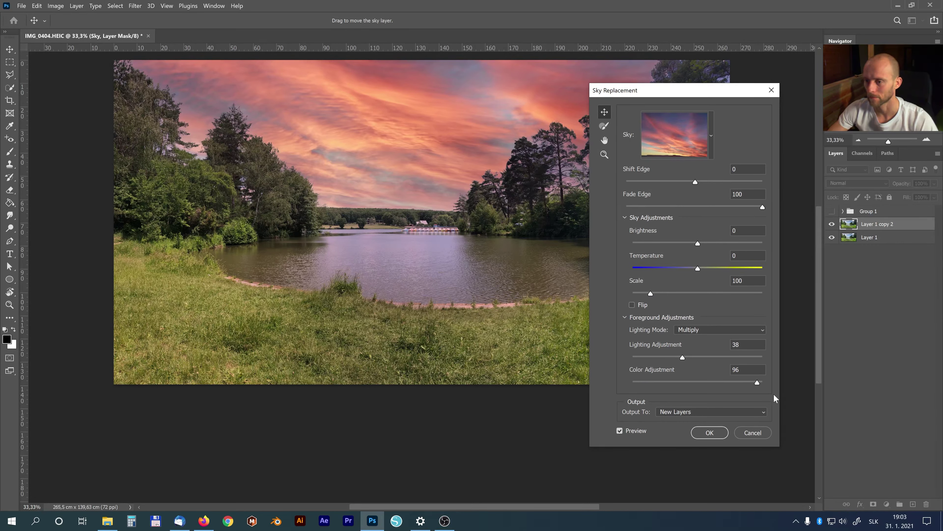
pyautogui.click(710, 433)
pyautogui.click(843, 224)
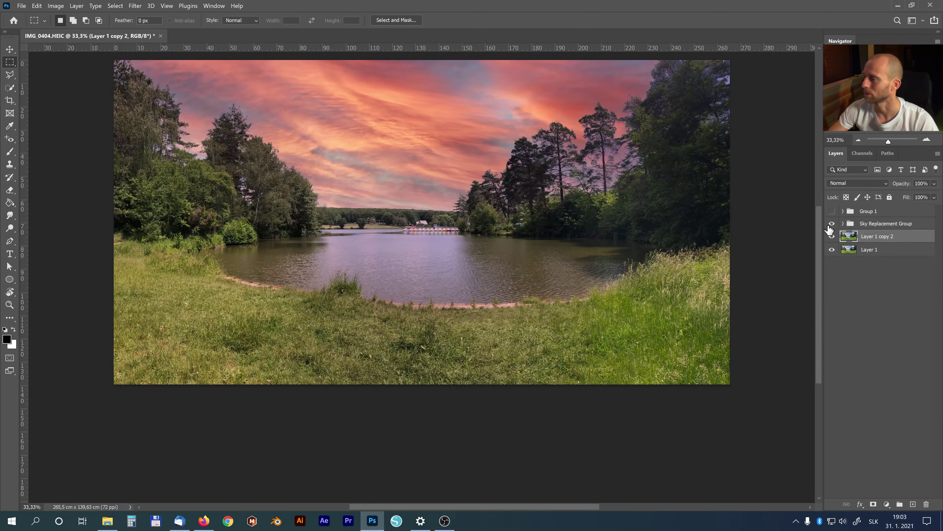
pyautogui.click(832, 224)
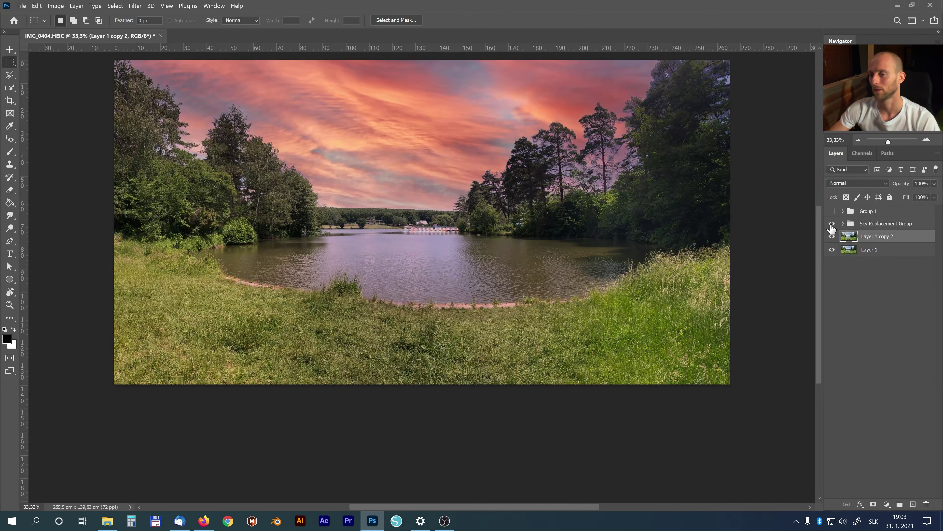
pyautogui.click(832, 224)
pyautogui.click(843, 223)
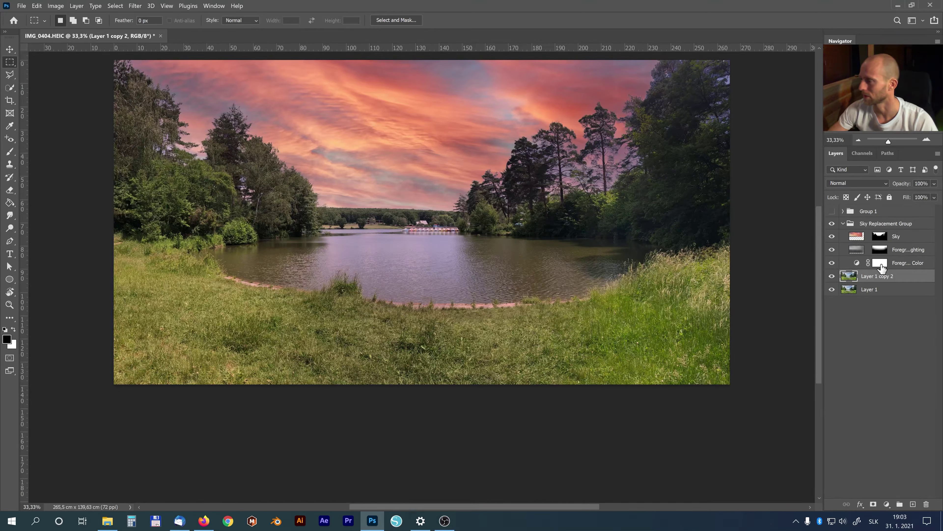
pyautogui.click(849, 224)
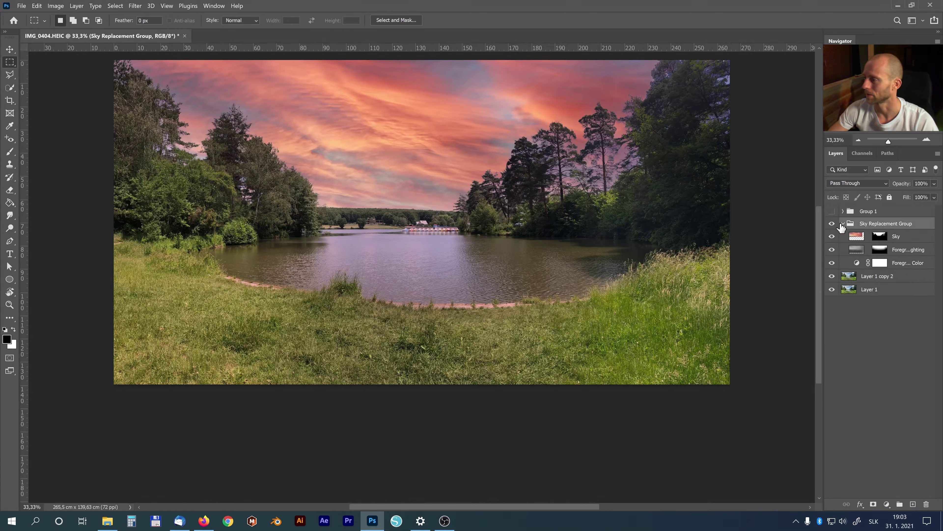
pyautogui.click(843, 223)
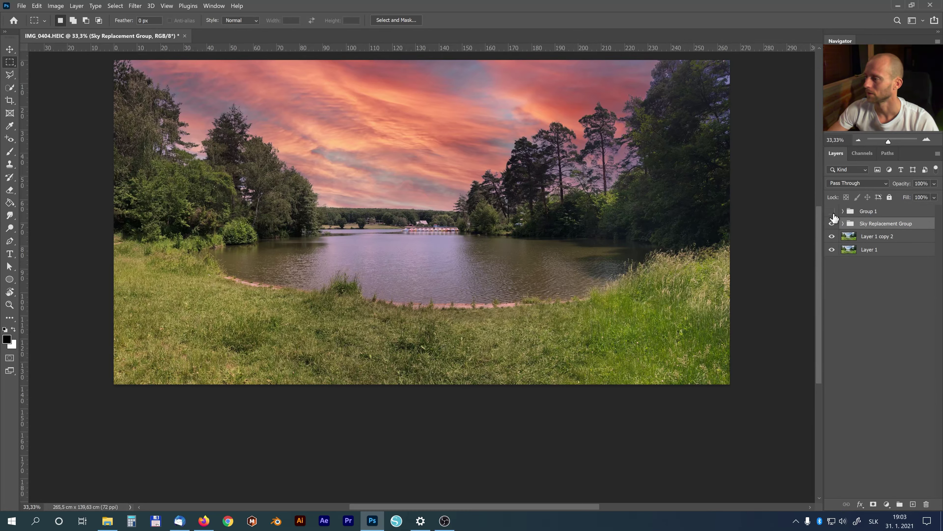
pyautogui.click(832, 212)
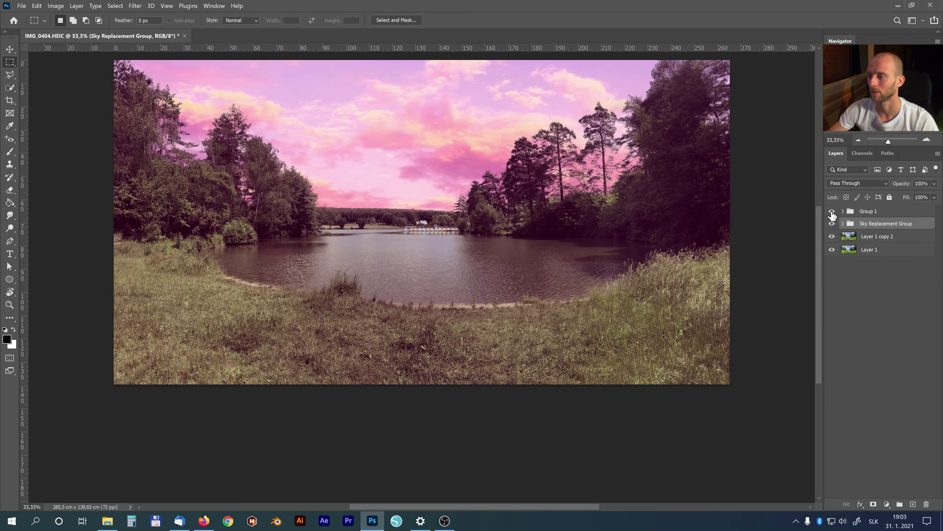
pyautogui.click(832, 213)
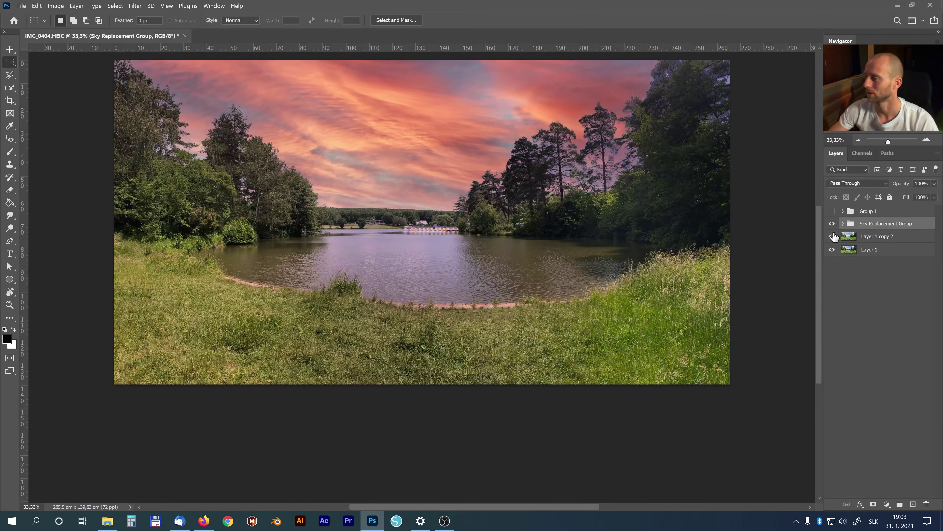
pyautogui.click(832, 211)
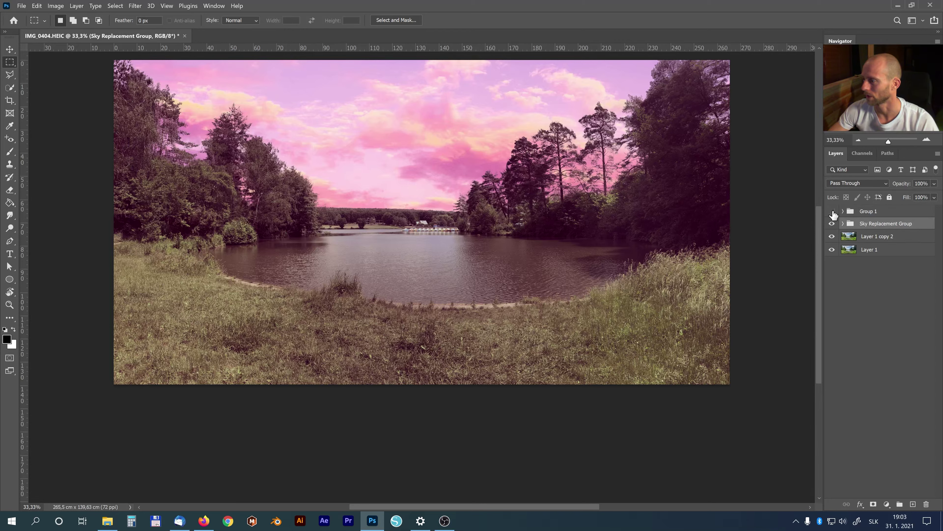
pyautogui.click(831, 212)
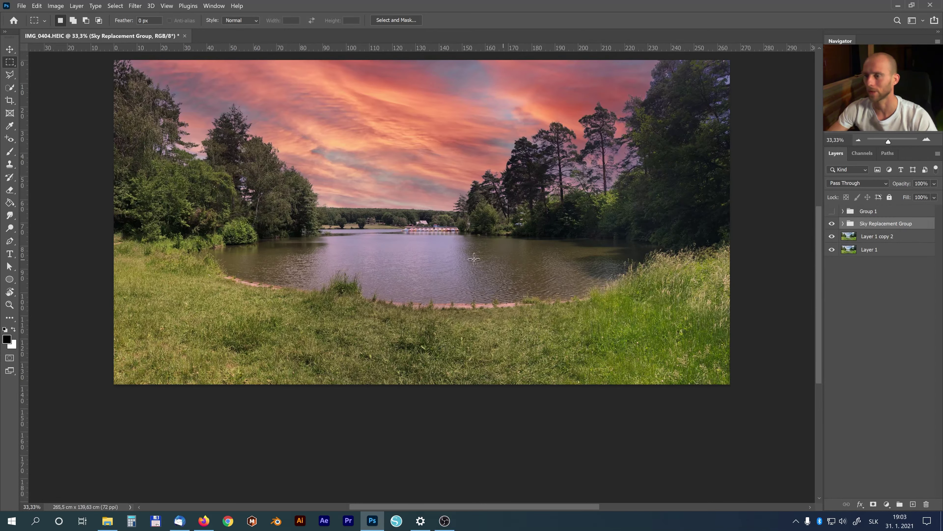